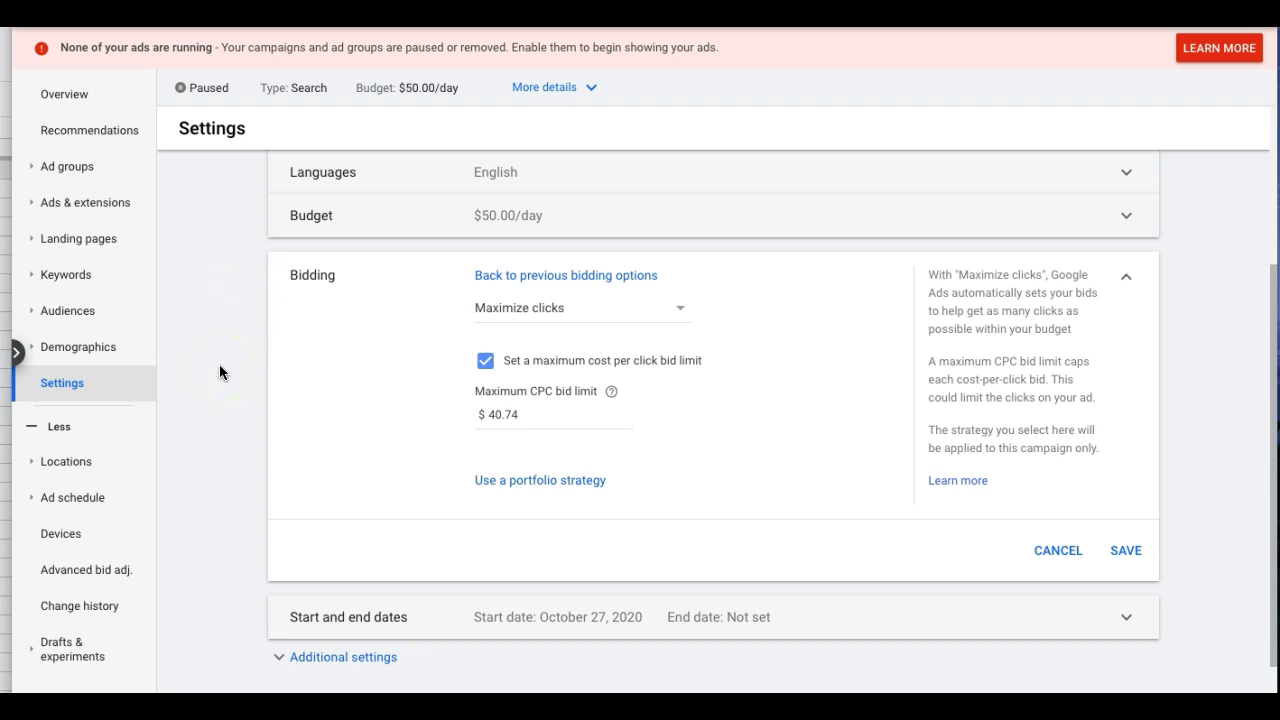
Step: Open the 'hvac lead gen' campaign settings, showing Maximize clicks with a $40.74 maximum CPC limit
{"action": "left_click", "coordinate": [91, 390]}
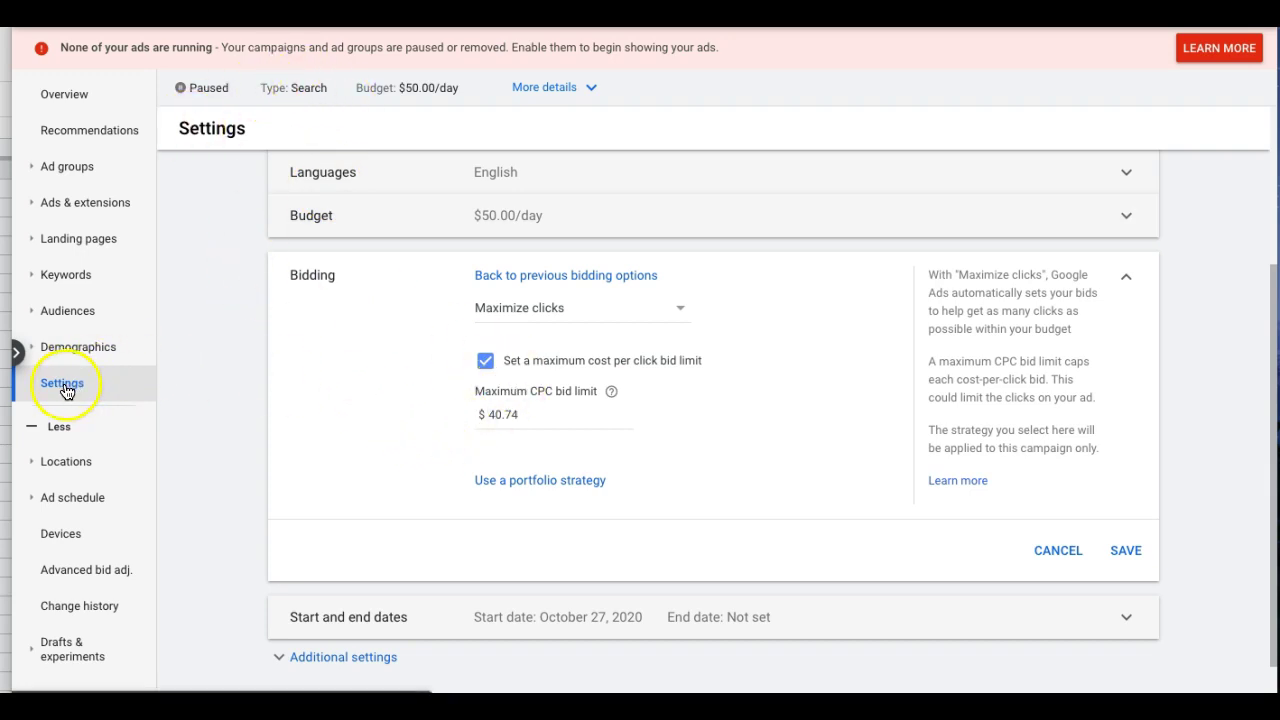
{"action": "scroll", "coordinate": [257, 294], "scroll_direction": "up", "scroll_amount": 3}
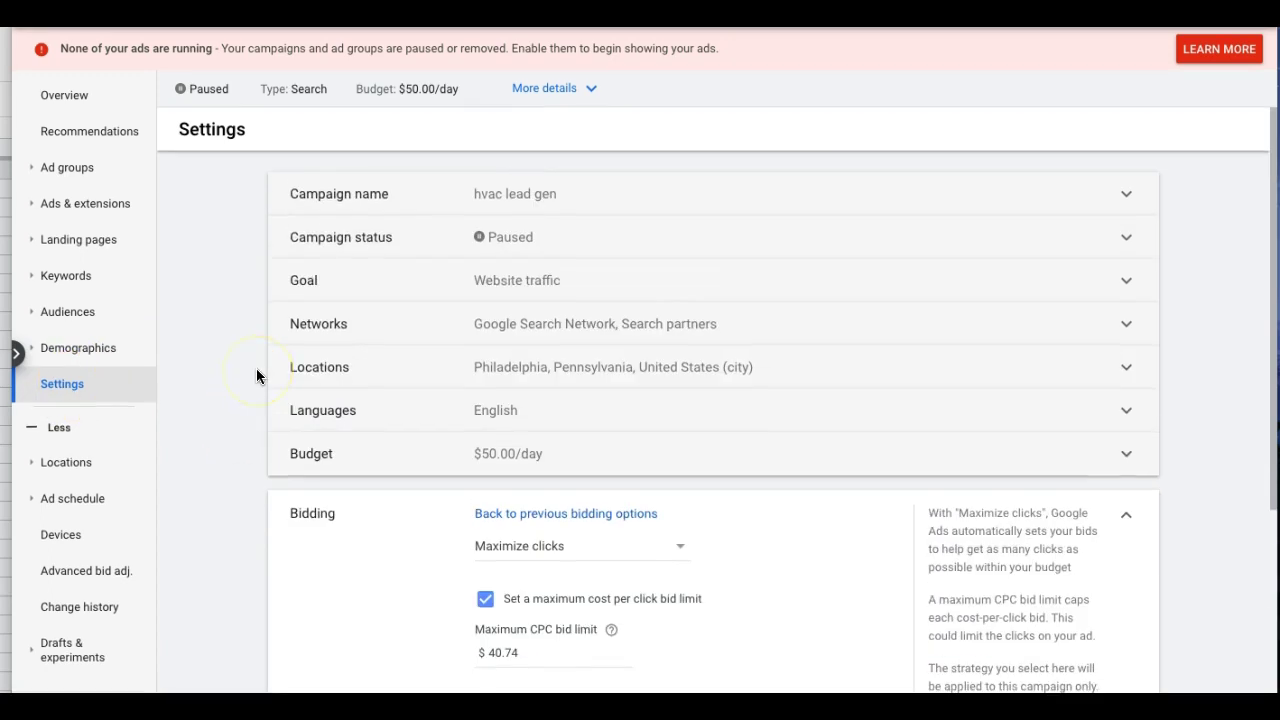
Step: Set the campaign bid strategy to Target CPA with a $40 target cost per action
{"action": "scroll", "coordinate": [300, 337], "scroll_direction": "down", "scroll_amount": 3}
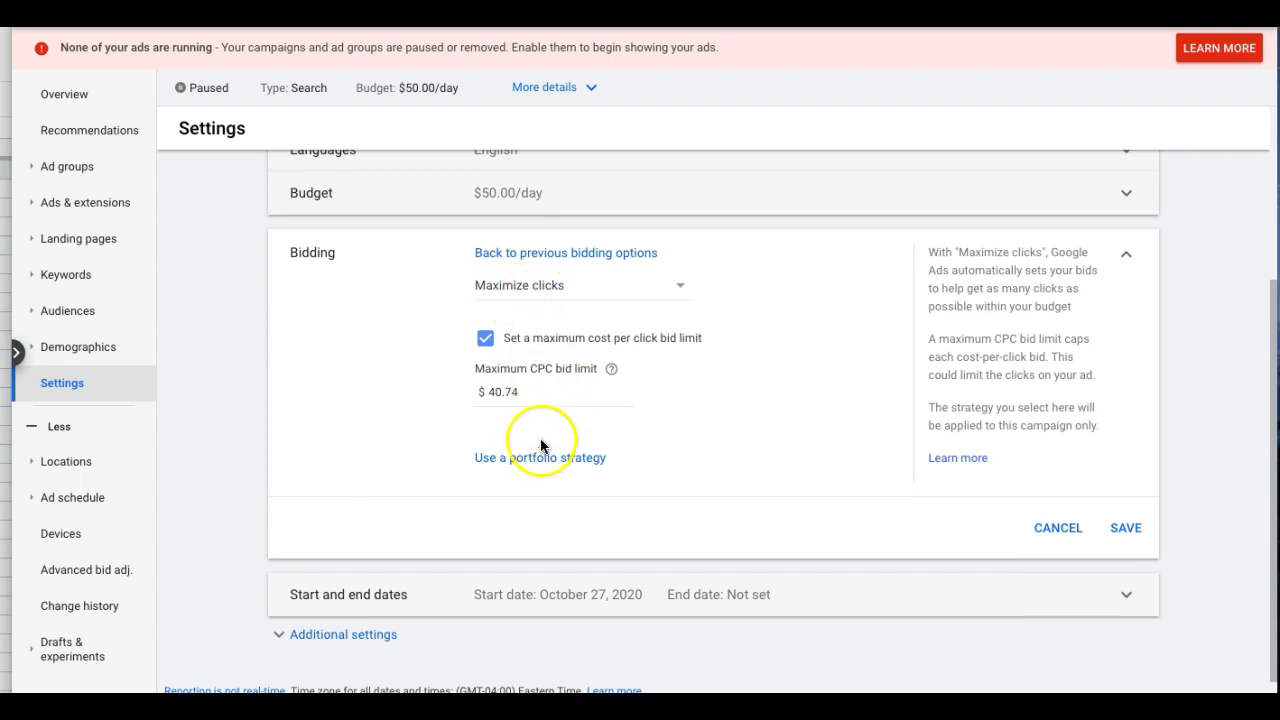
{"action": "left_click", "coordinate": [557, 290]}
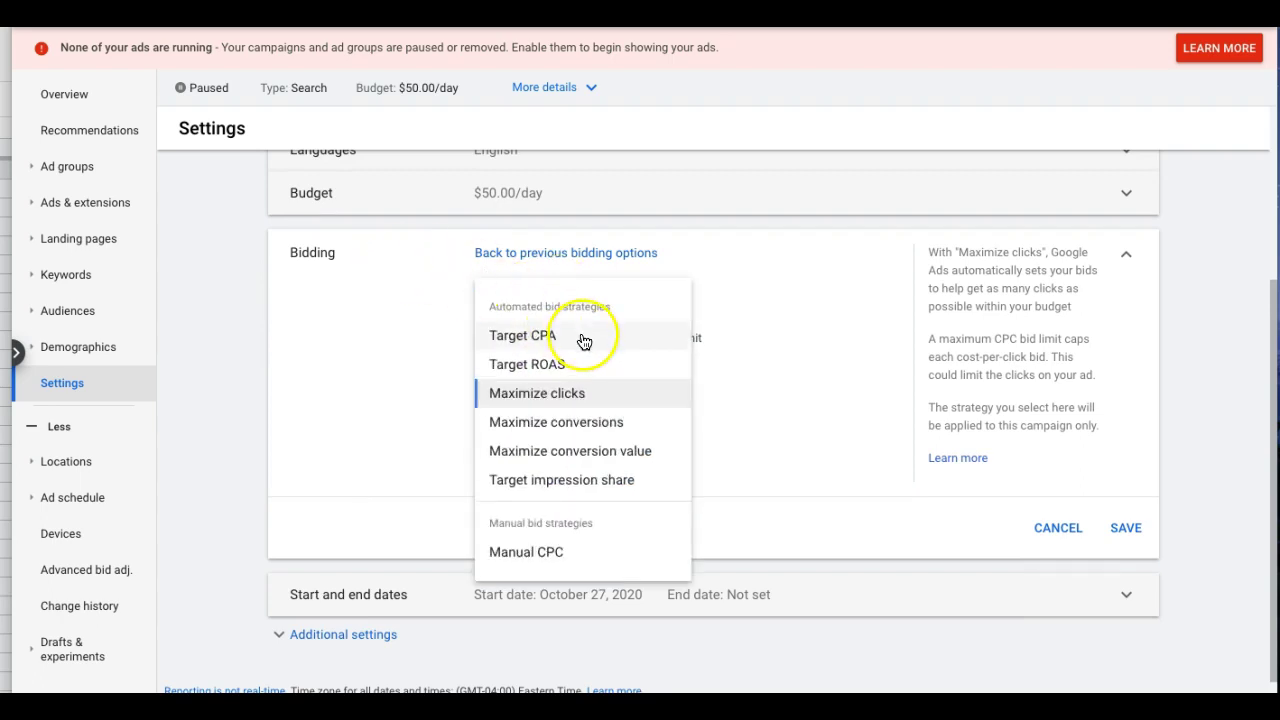
{"action": "mouse_move", "coordinate": [577, 345]}
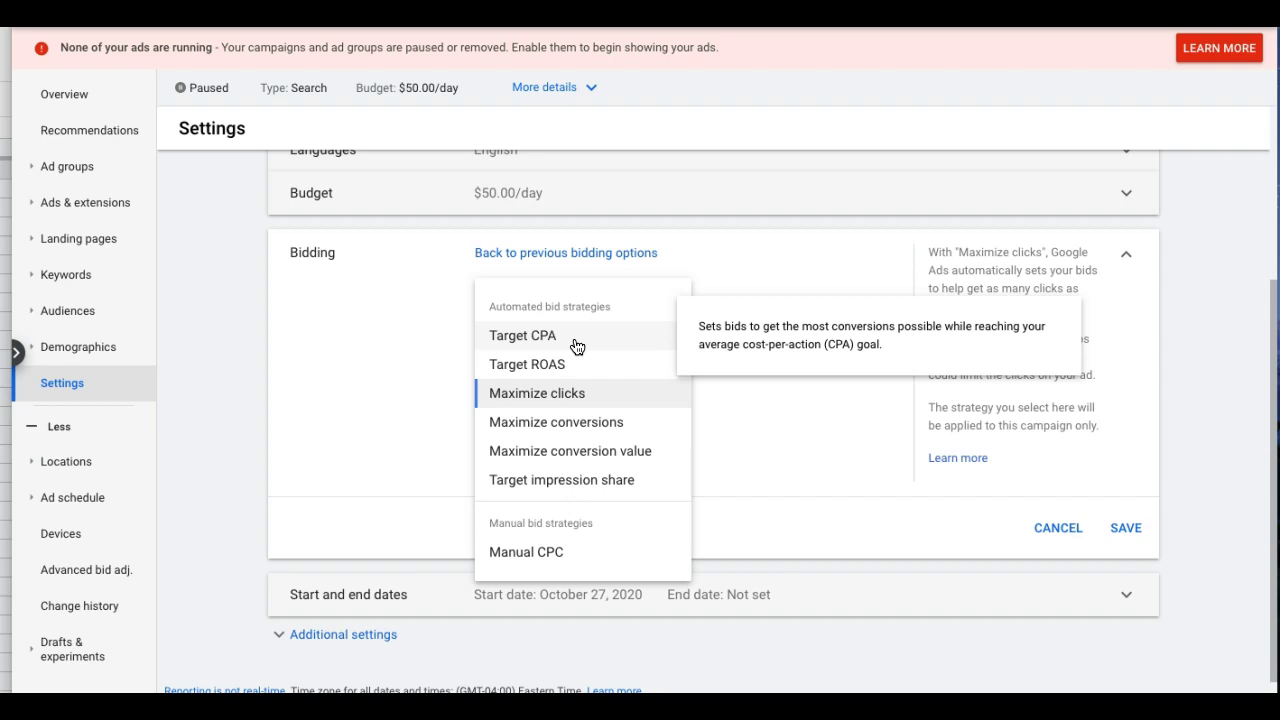
{"action": "left_click", "coordinate": [553, 336]}
{"action": "left_click", "coordinate": [508, 347]}
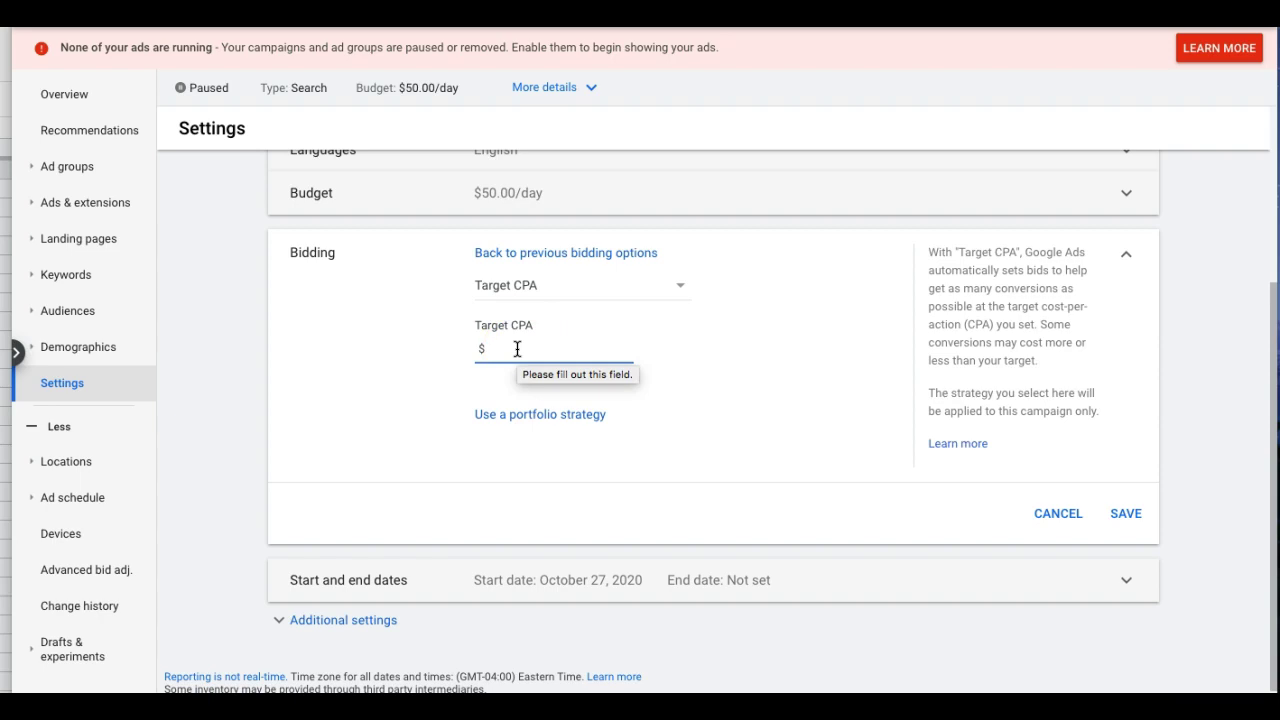
{"action": "type", "text": "40"}
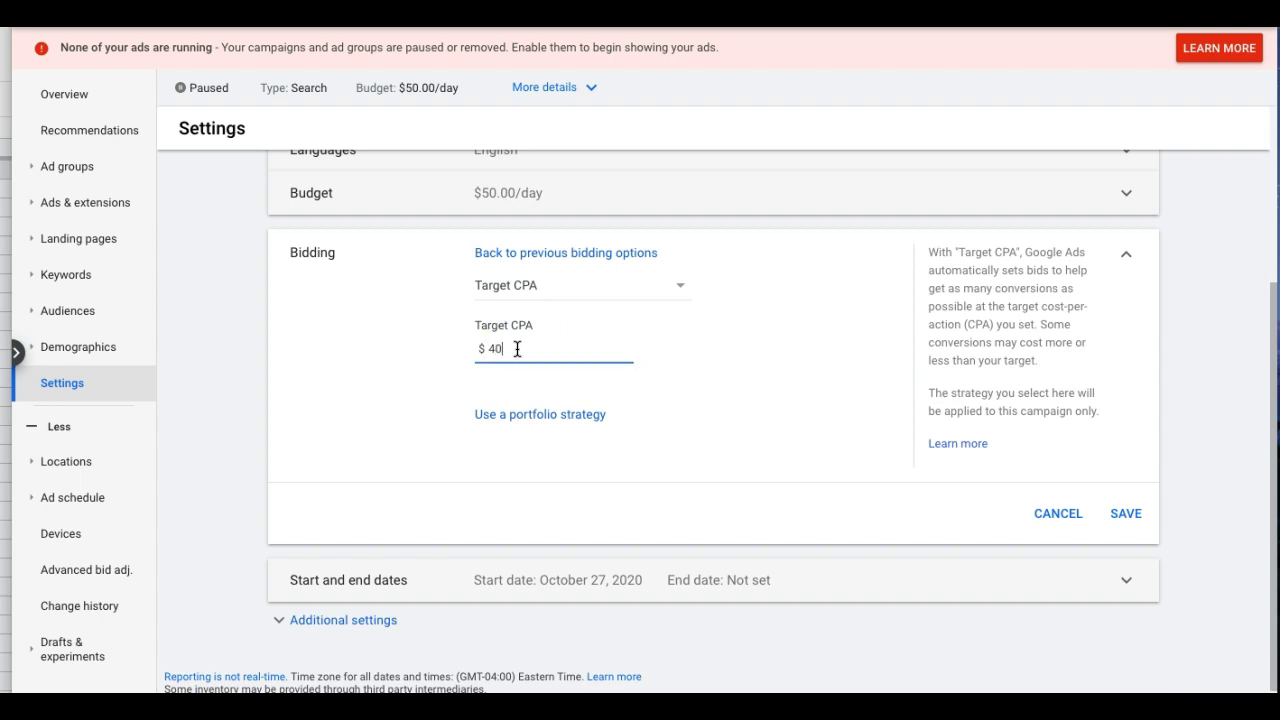
{"action": "left_click", "coordinate": [517, 354]}
{"action": "left_click", "coordinate": [506, 350]}
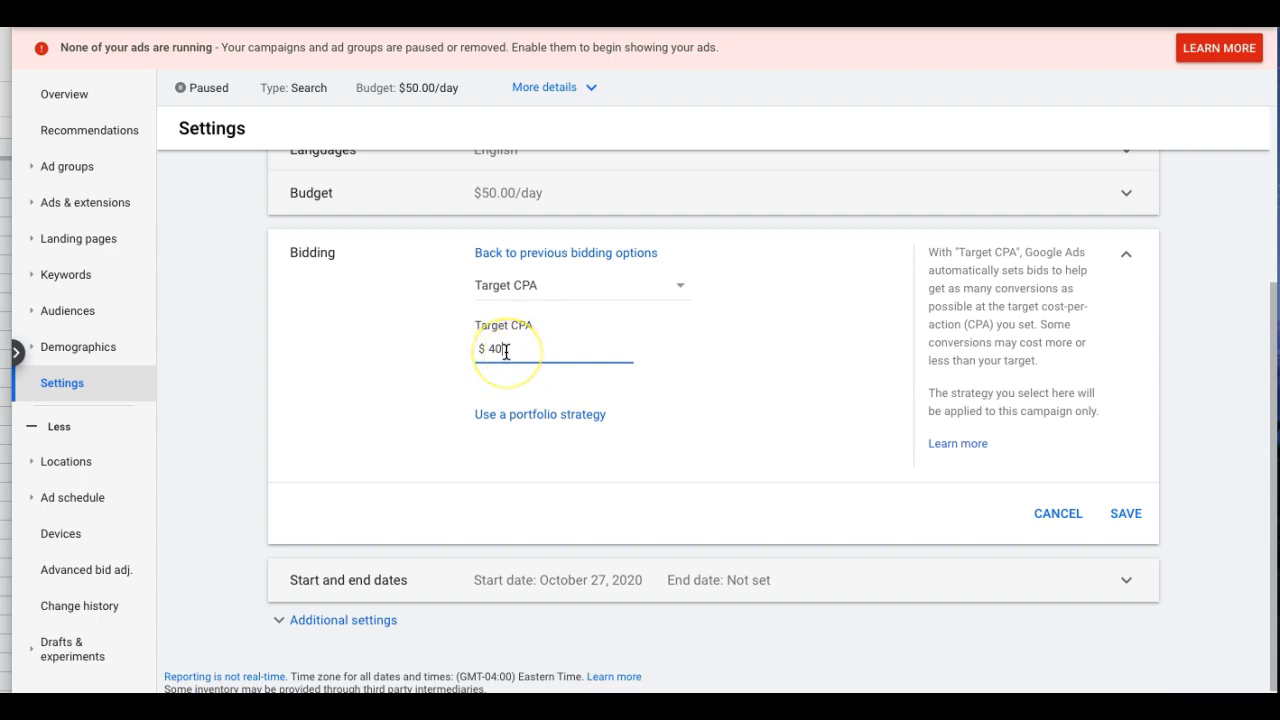
{"action": "left_click", "coordinate": [522, 352]}
{"action": "left_click", "coordinate": [447, 20]}
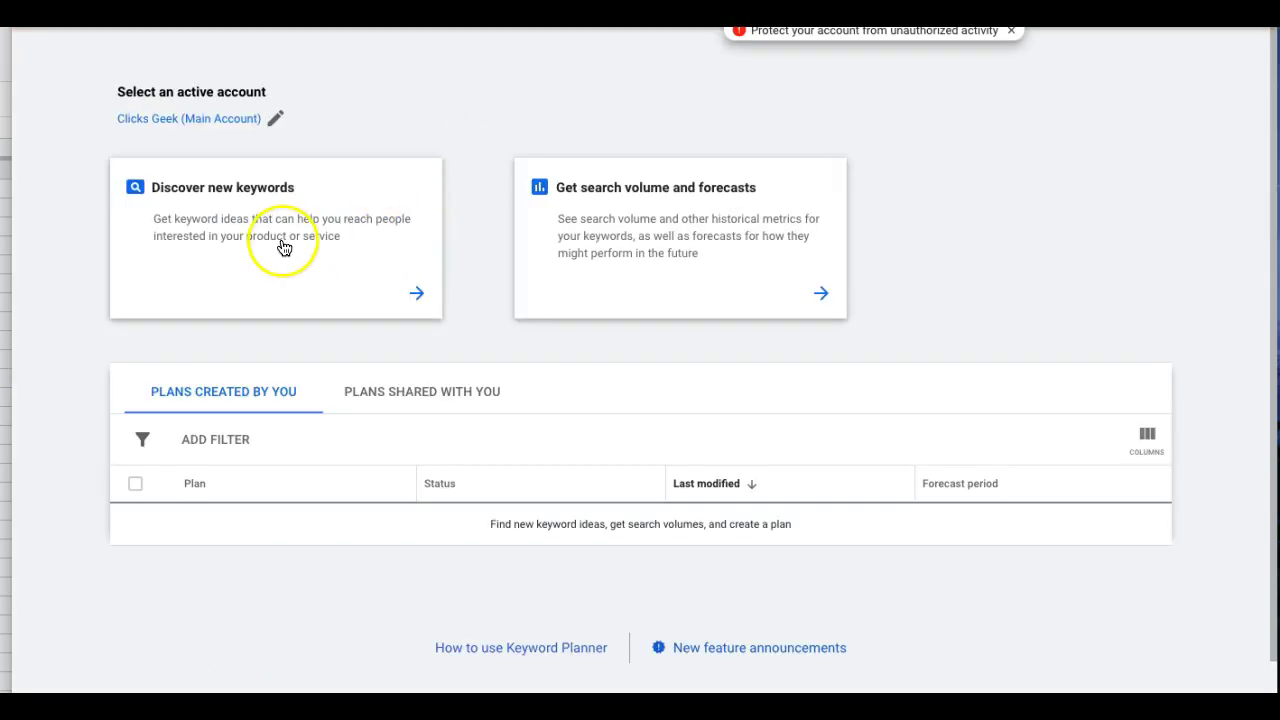
Step: Discover new keywords in Keyword Planner using 'hvac services' as the starting keyword
{"action": "left_click", "coordinate": [286, 249]}
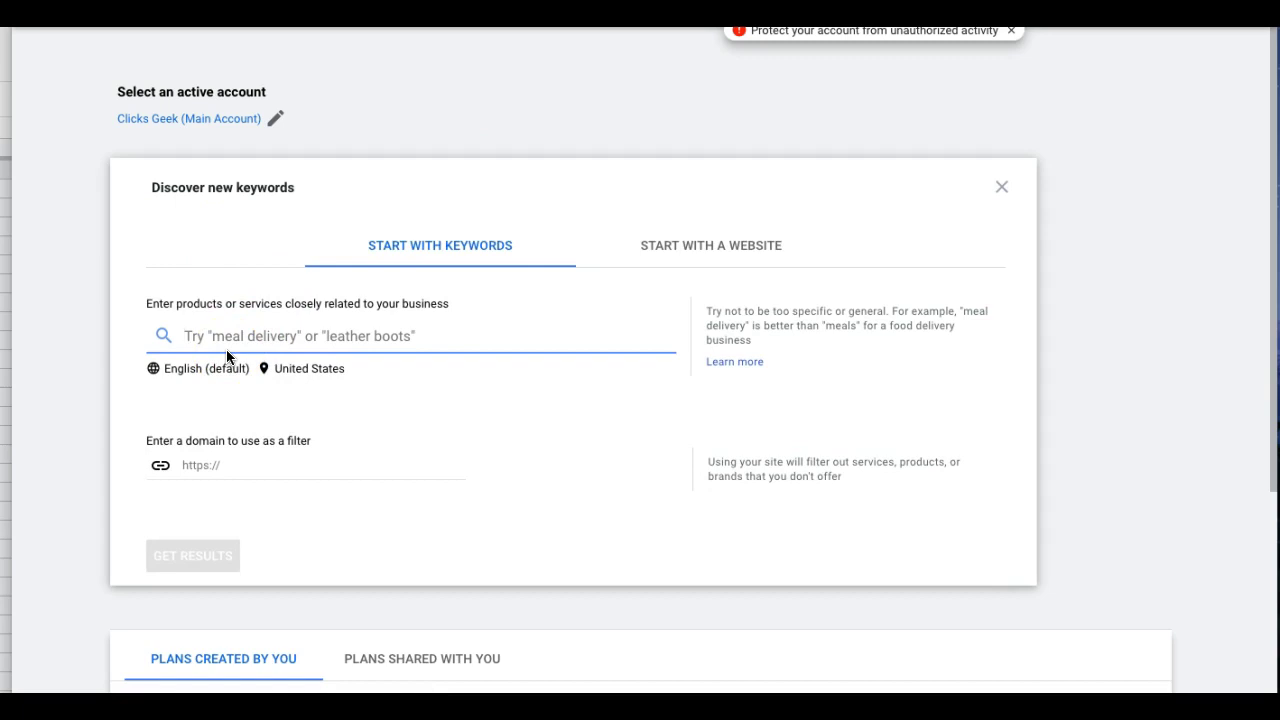
{"action": "type", "text": "hva"}
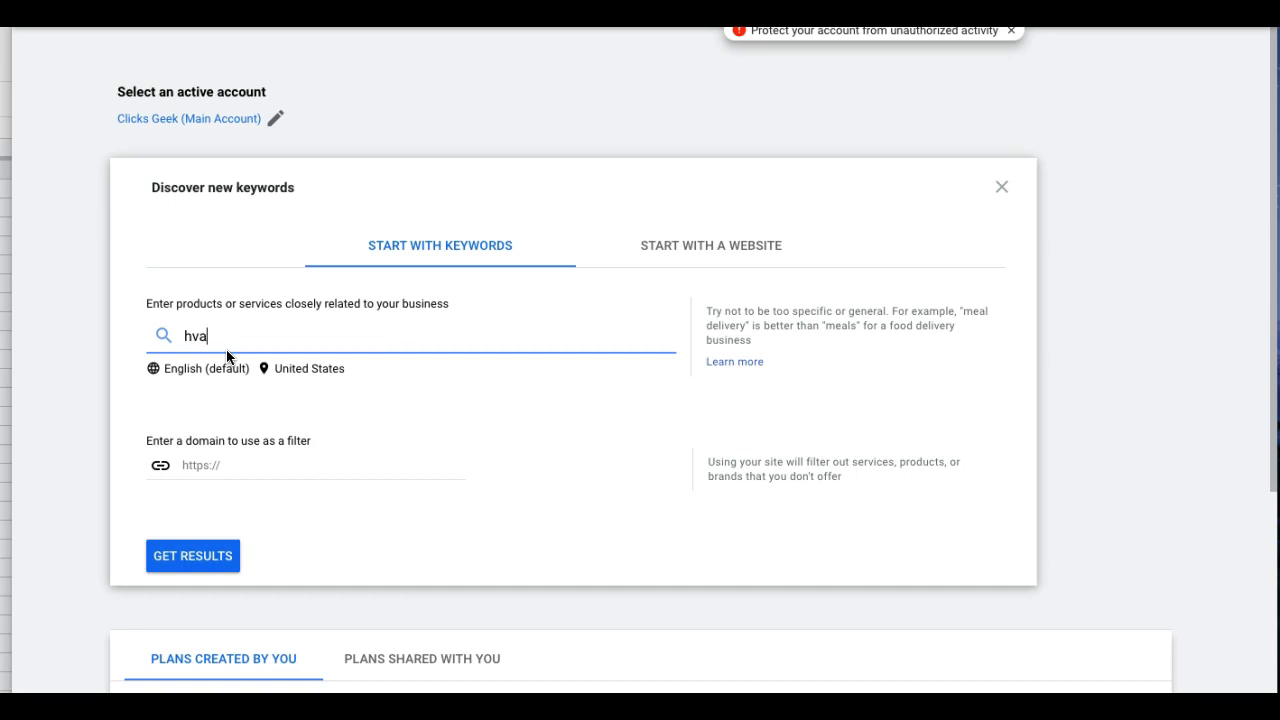
{"action": "type", "text": "c services"}
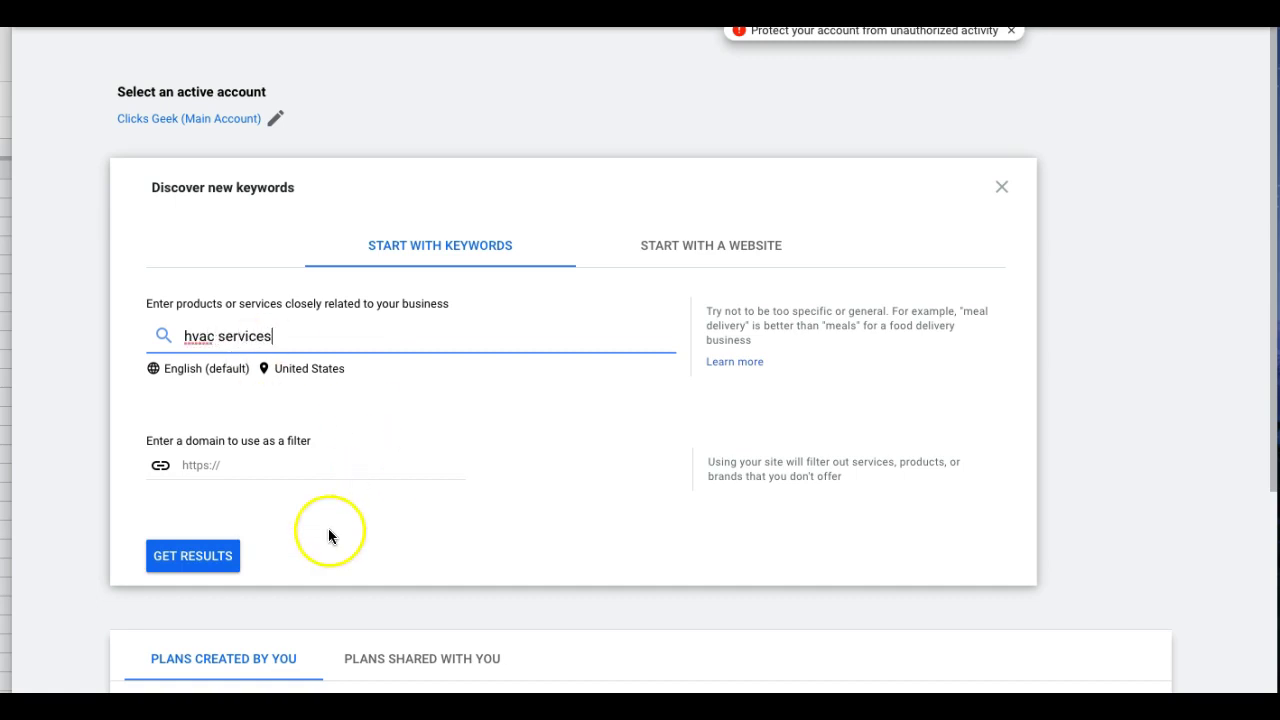
{"action": "left_click", "coordinate": [205, 560]}
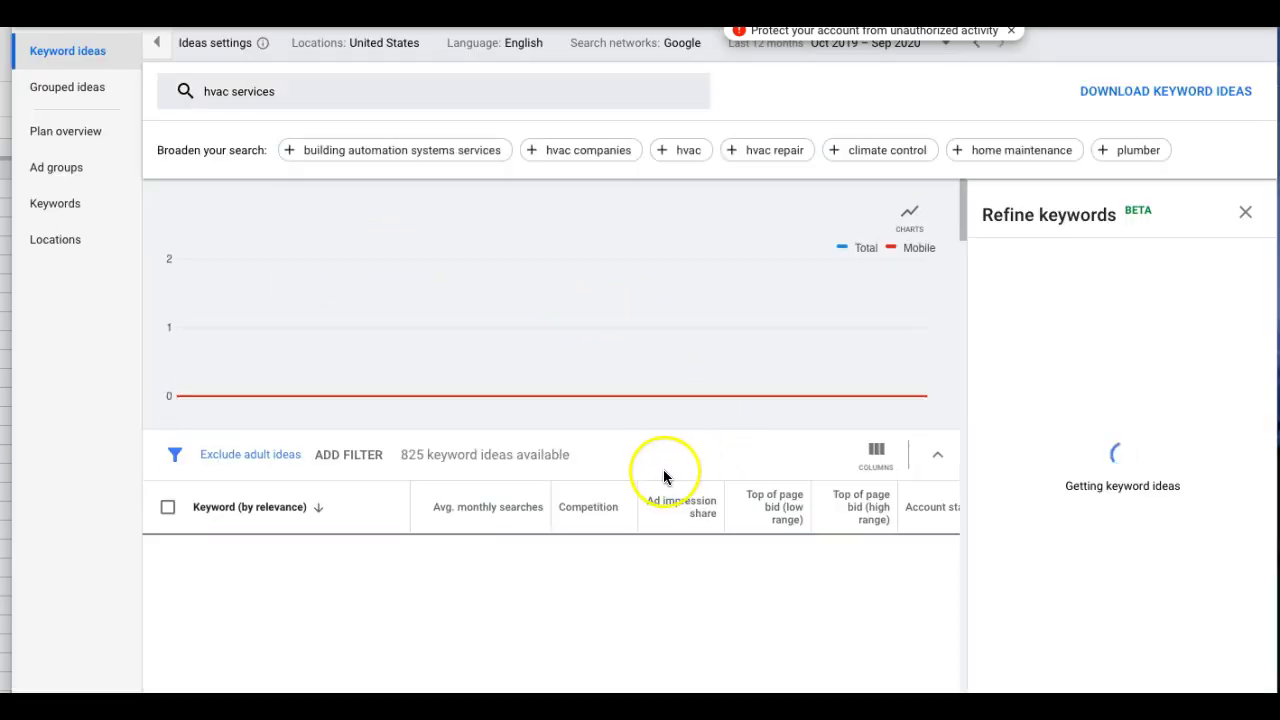
Step: Review the top-of-page bid ranges across the 825 'hvac services' keyword ideas
{"action": "scroll", "coordinate": [663, 477], "scroll_direction": "down", "scroll_amount": 2}
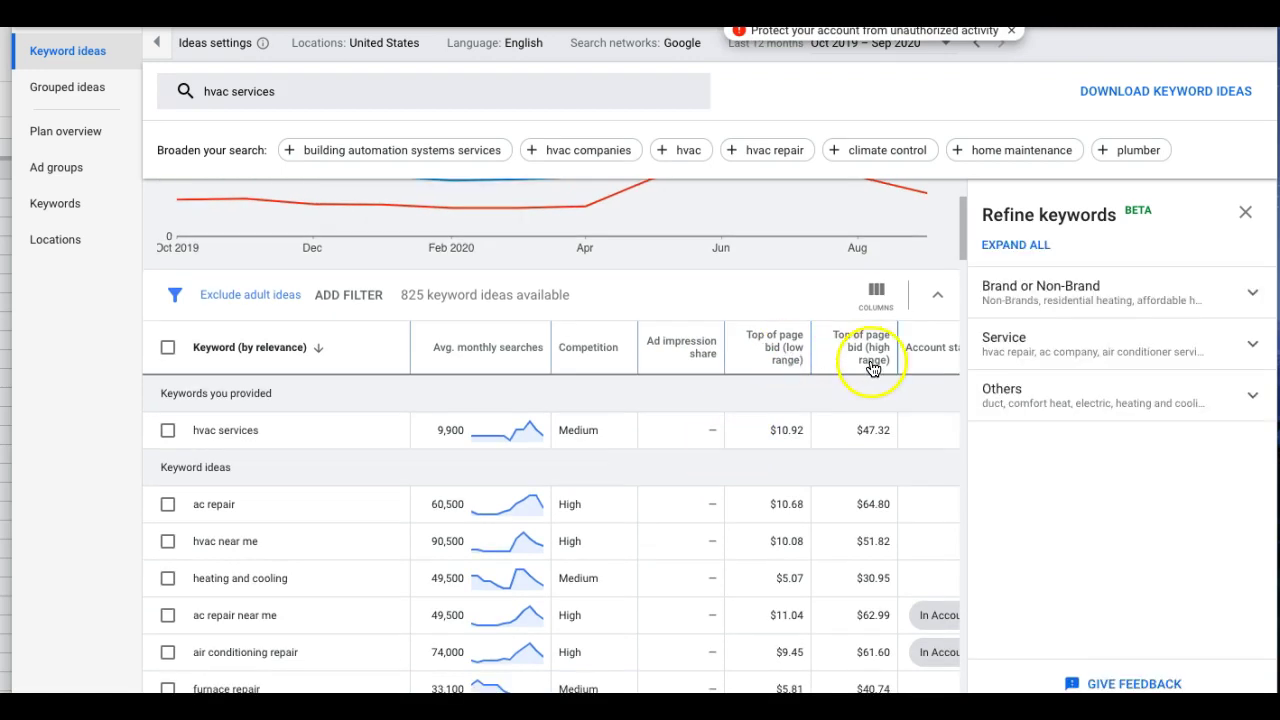
{"action": "mouse_move", "coordinate": [778, 363]}
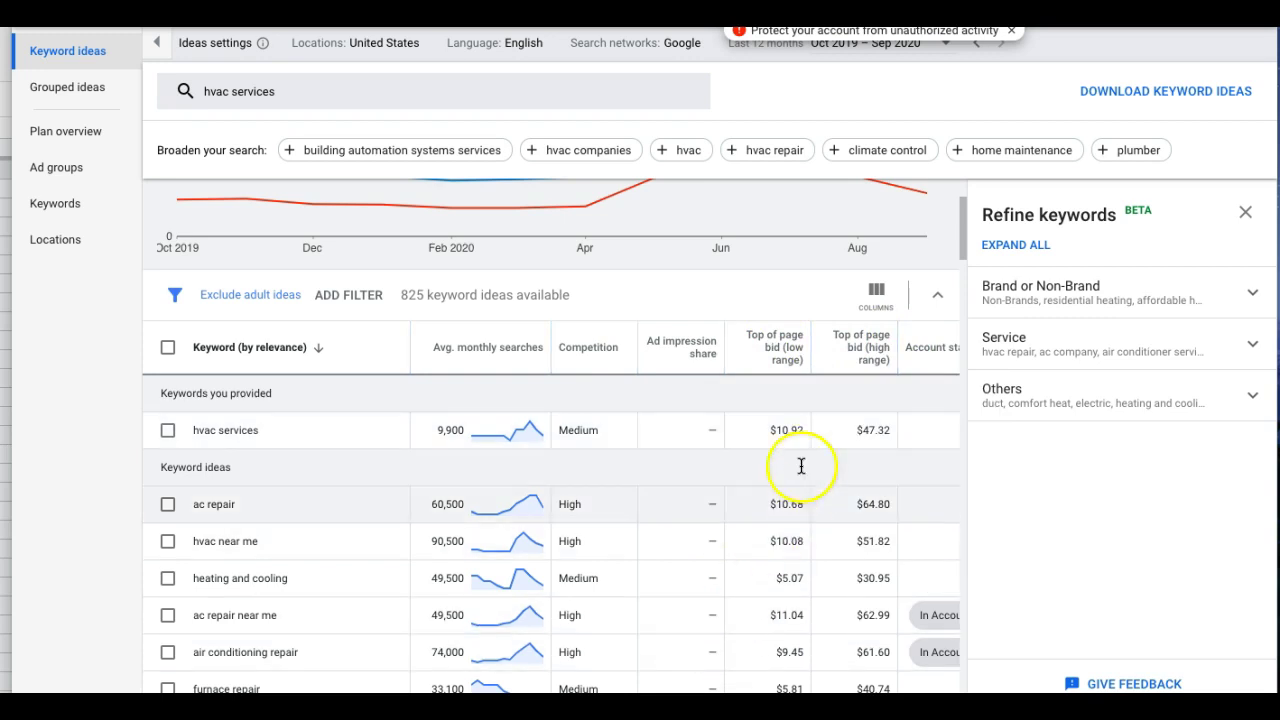
{"action": "mouse_move", "coordinate": [790, 340]}
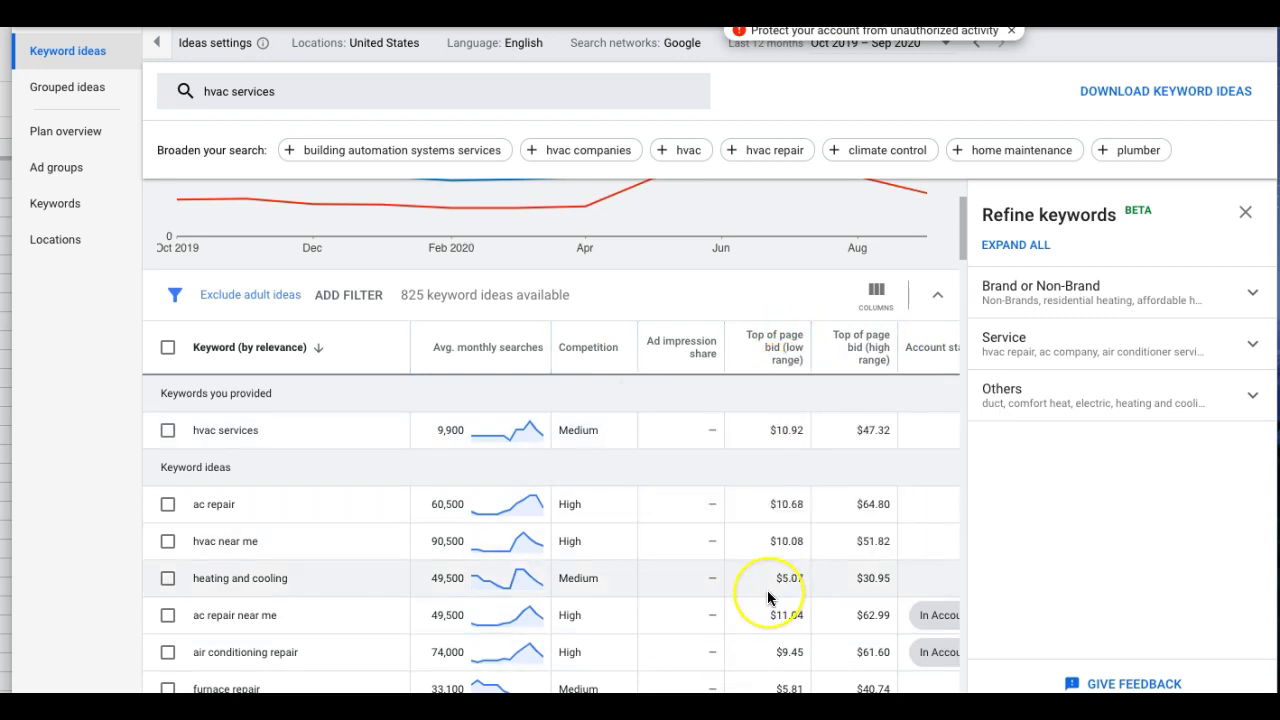
{"action": "scroll", "coordinate": [767, 590], "scroll_direction": "down", "scroll_amount": 1}
{"action": "scroll", "coordinate": [767, 597], "scroll_direction": "down", "scroll_amount": 1}
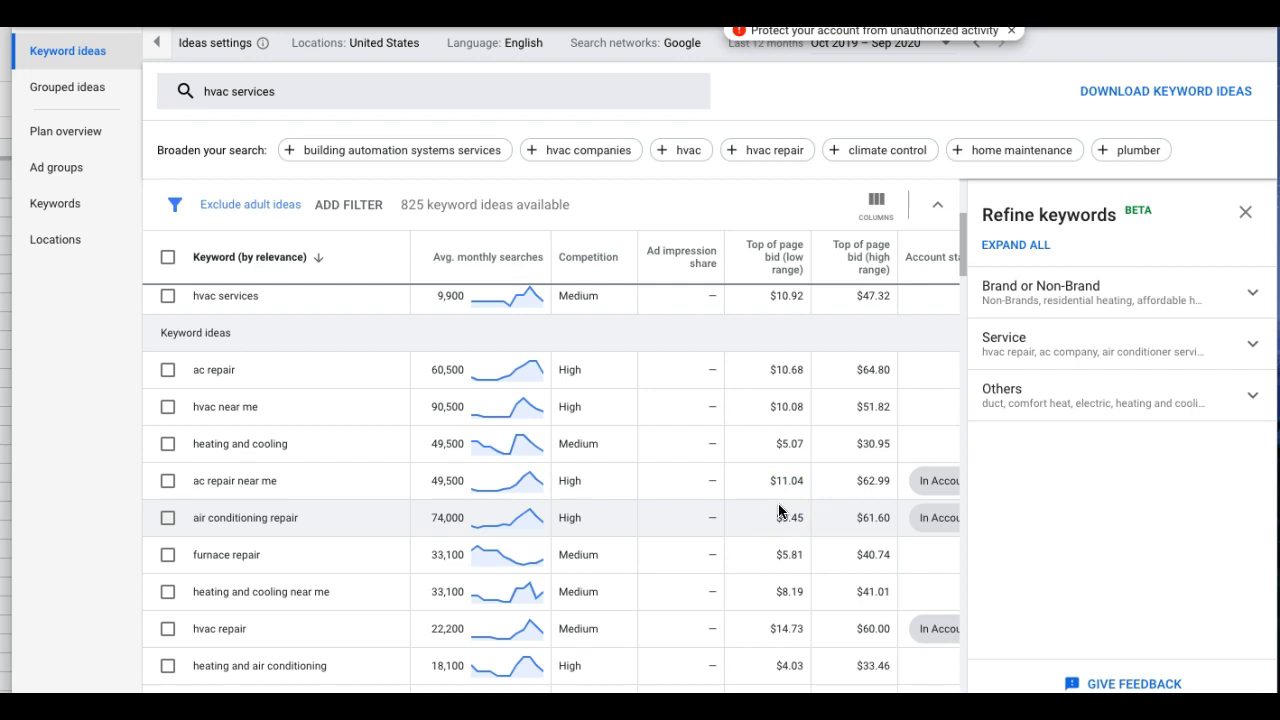
{"action": "scroll", "coordinate": [781, 340], "scroll_direction": "up", "scroll_amount": 1}
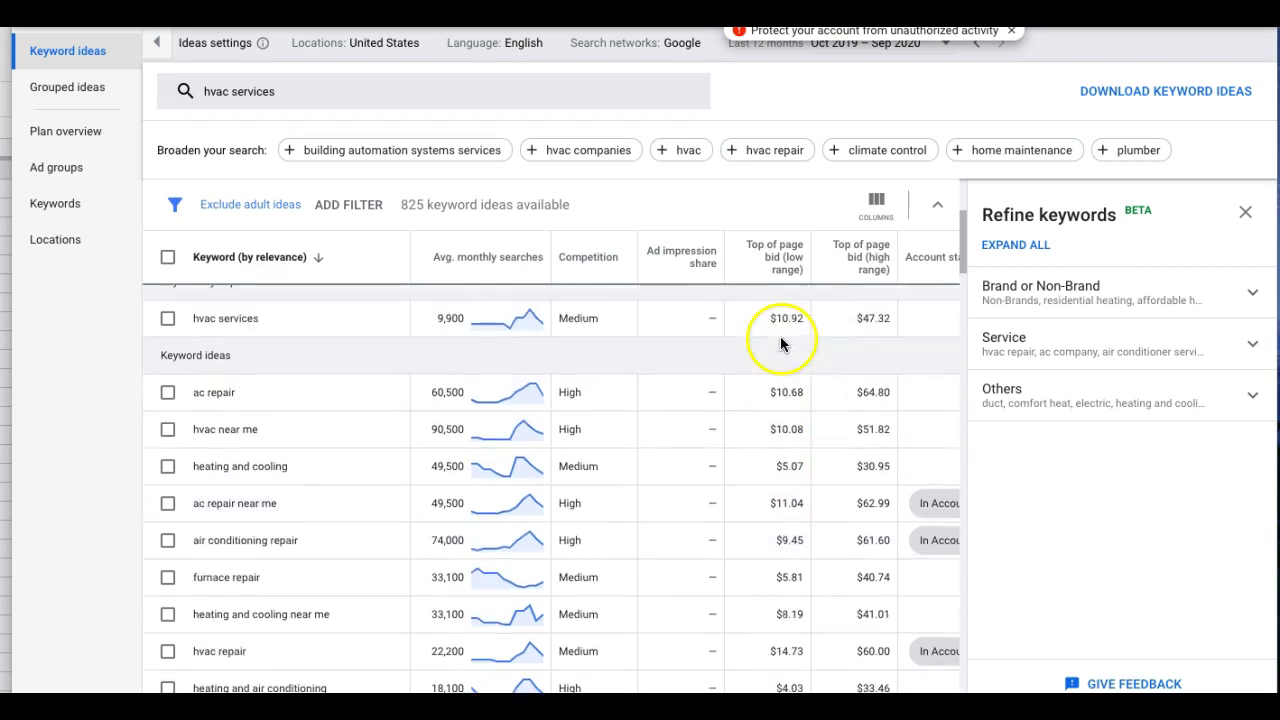
{"action": "scroll", "coordinate": [781, 343], "scroll_direction": "up", "scroll_amount": 3}
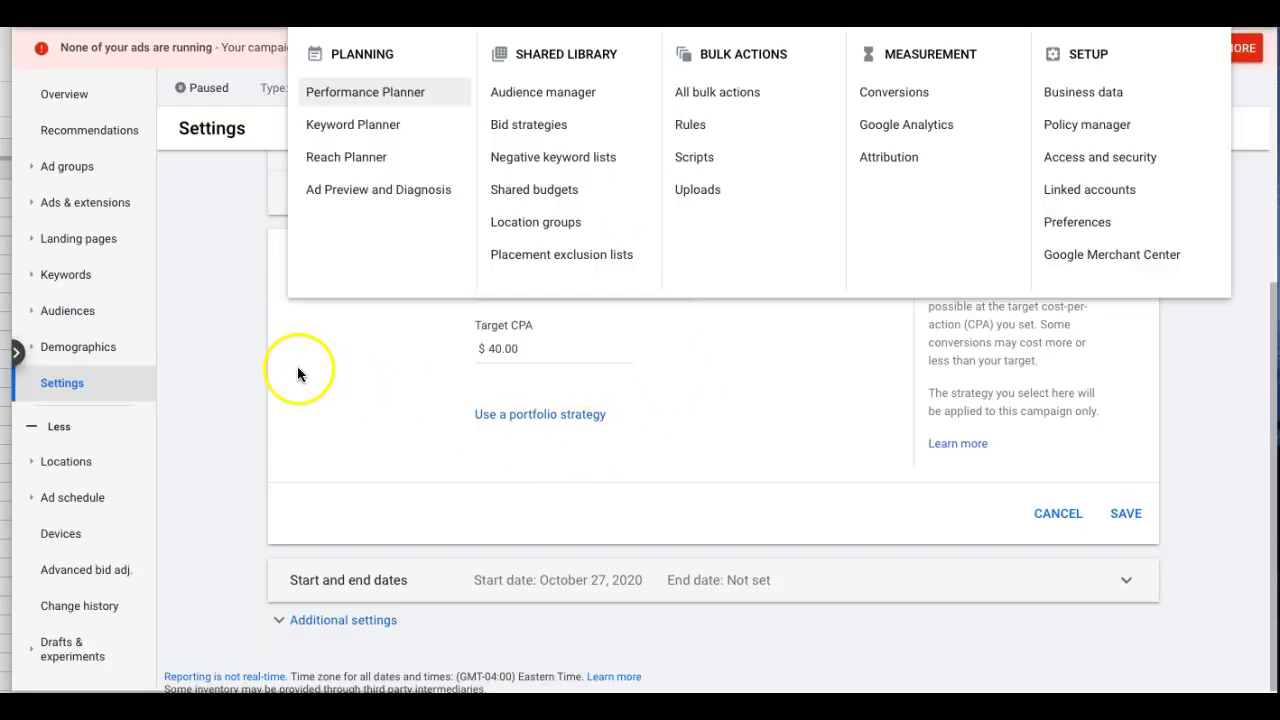
Step: Change the bid strategy from Target CPA to Target ROAS, leaving the target percentage blank
{"action": "left_click", "coordinate": [297, 366]}
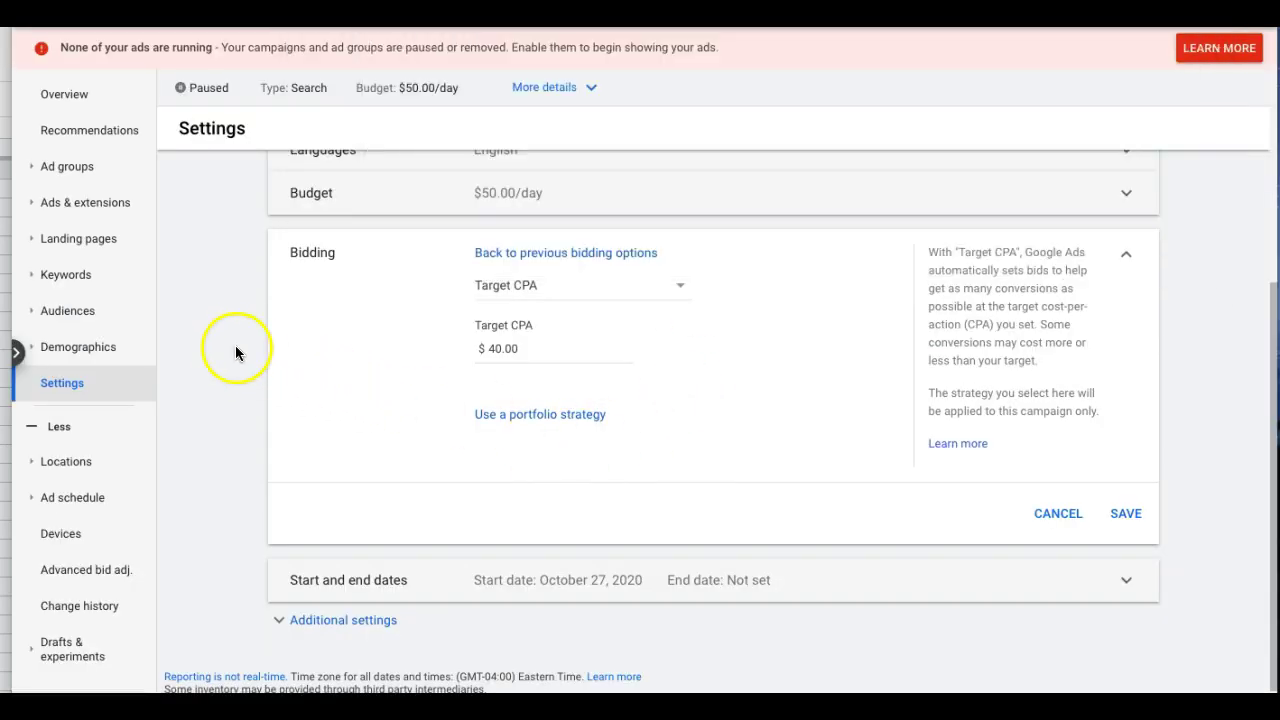
{"action": "left_click", "coordinate": [537, 290]}
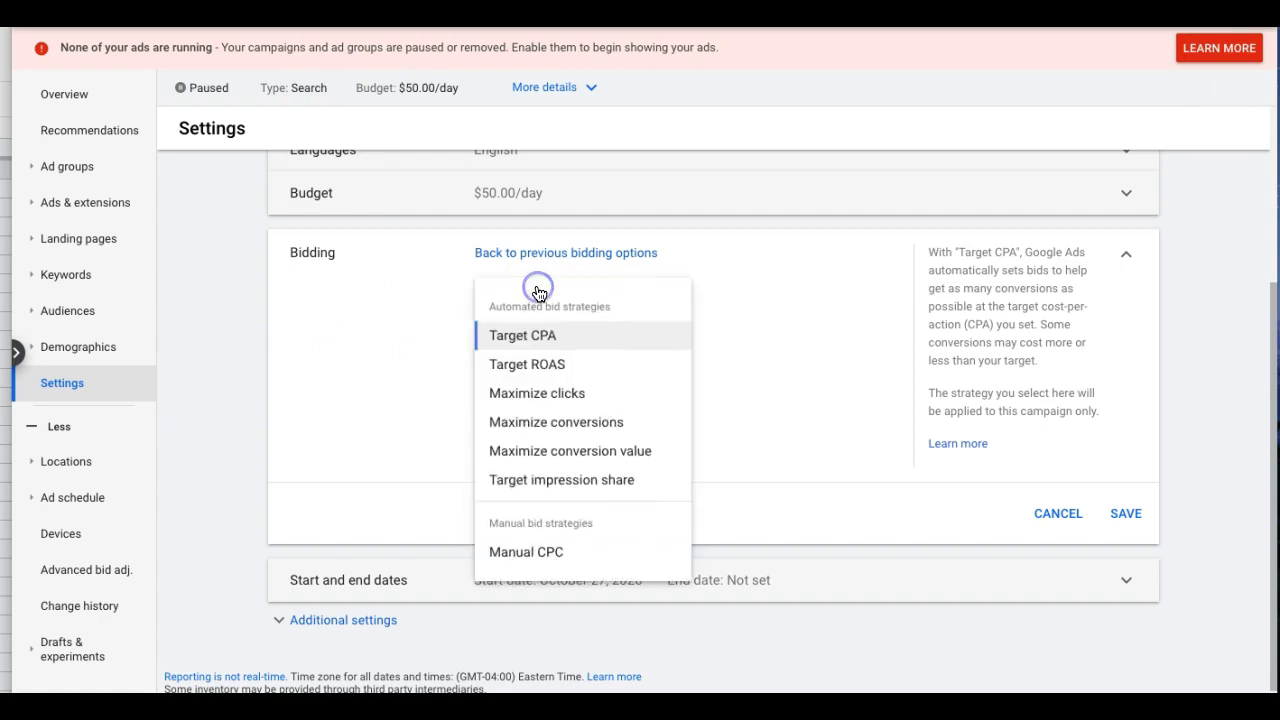
{"action": "left_click", "coordinate": [582, 371]}
{"action": "left_click", "coordinate": [582, 371]}
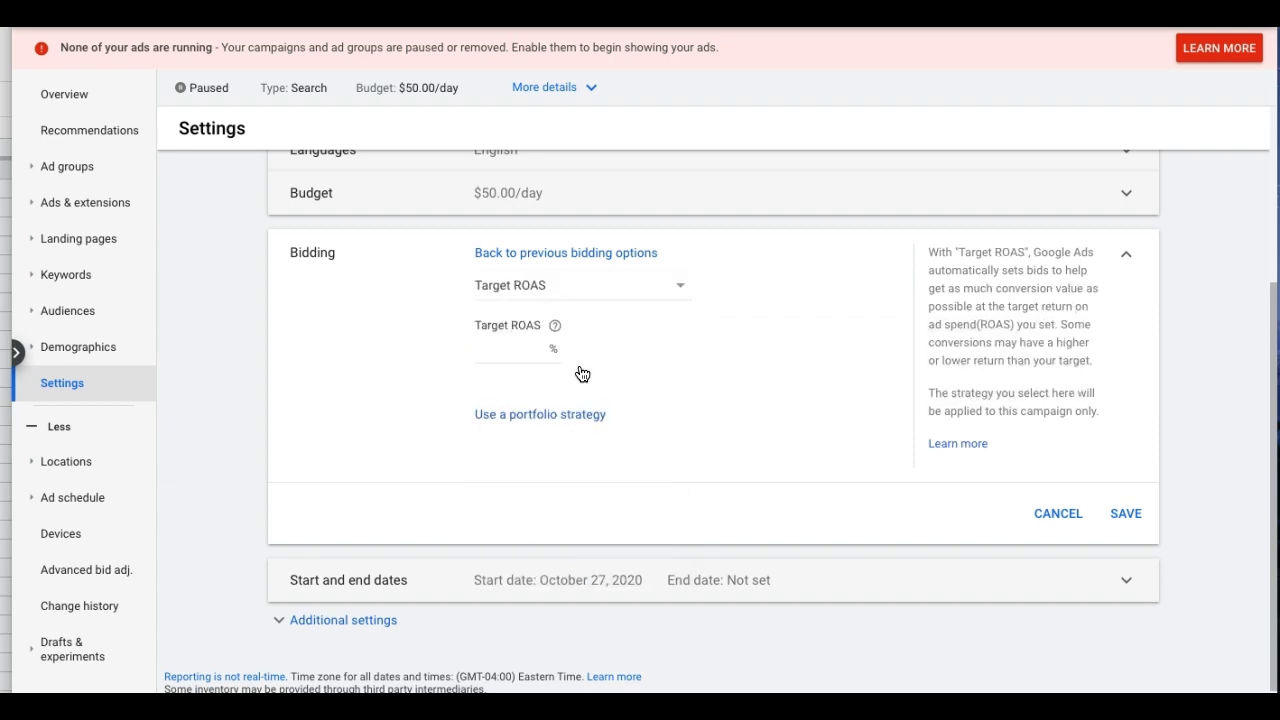
{"action": "left_click", "coordinate": [506, 355]}
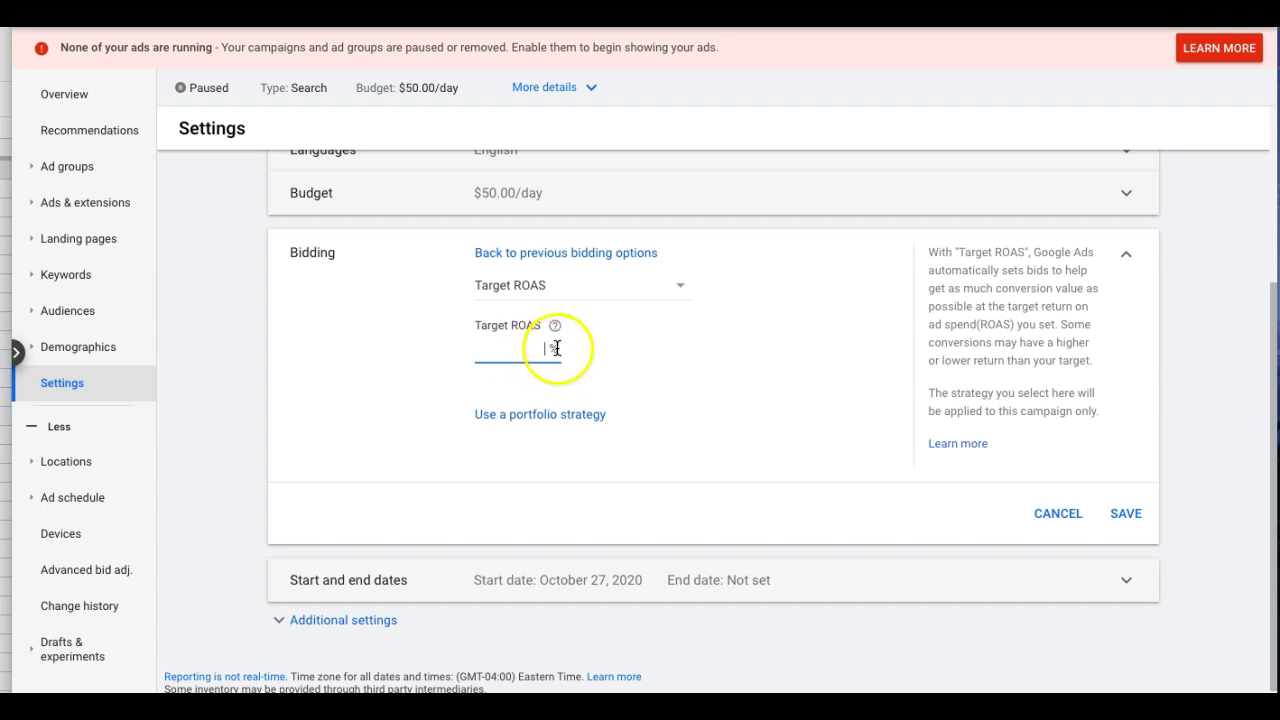
{"action": "mouse_move", "coordinate": [554, 332]}
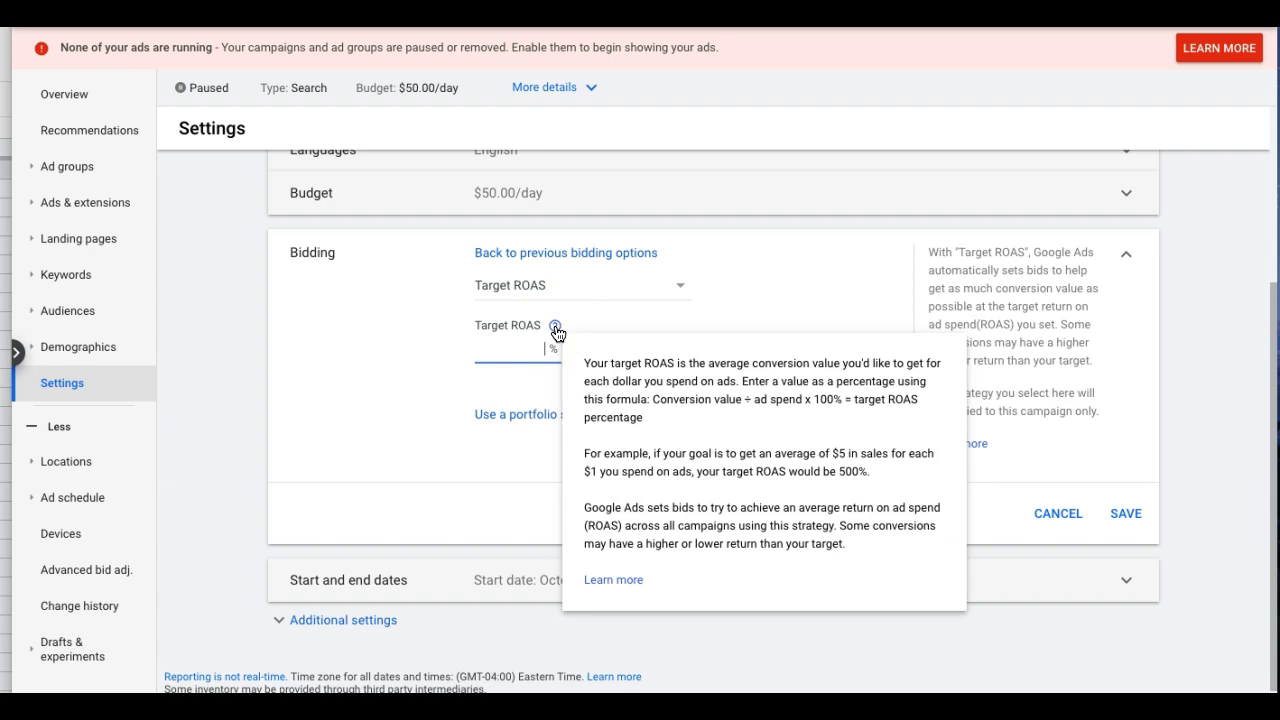
{"action": "left_click", "coordinate": [555, 336]}
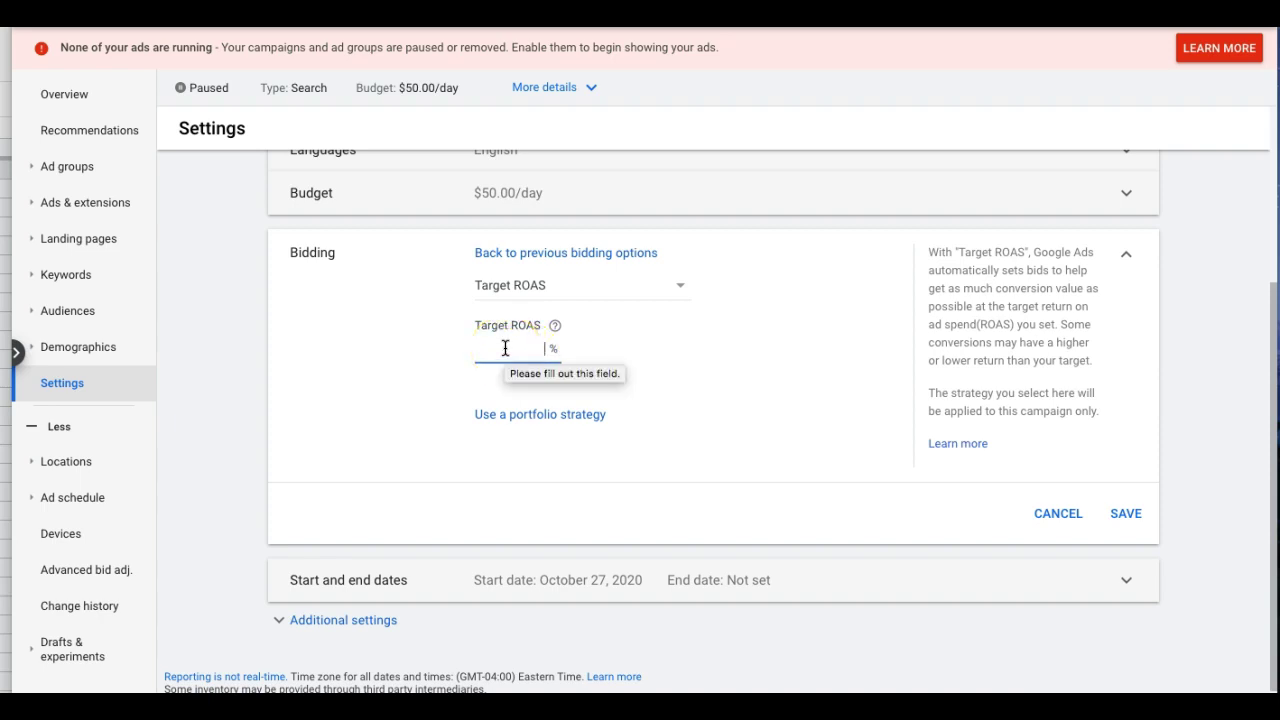
{"action": "left_click", "coordinate": [508, 296]}
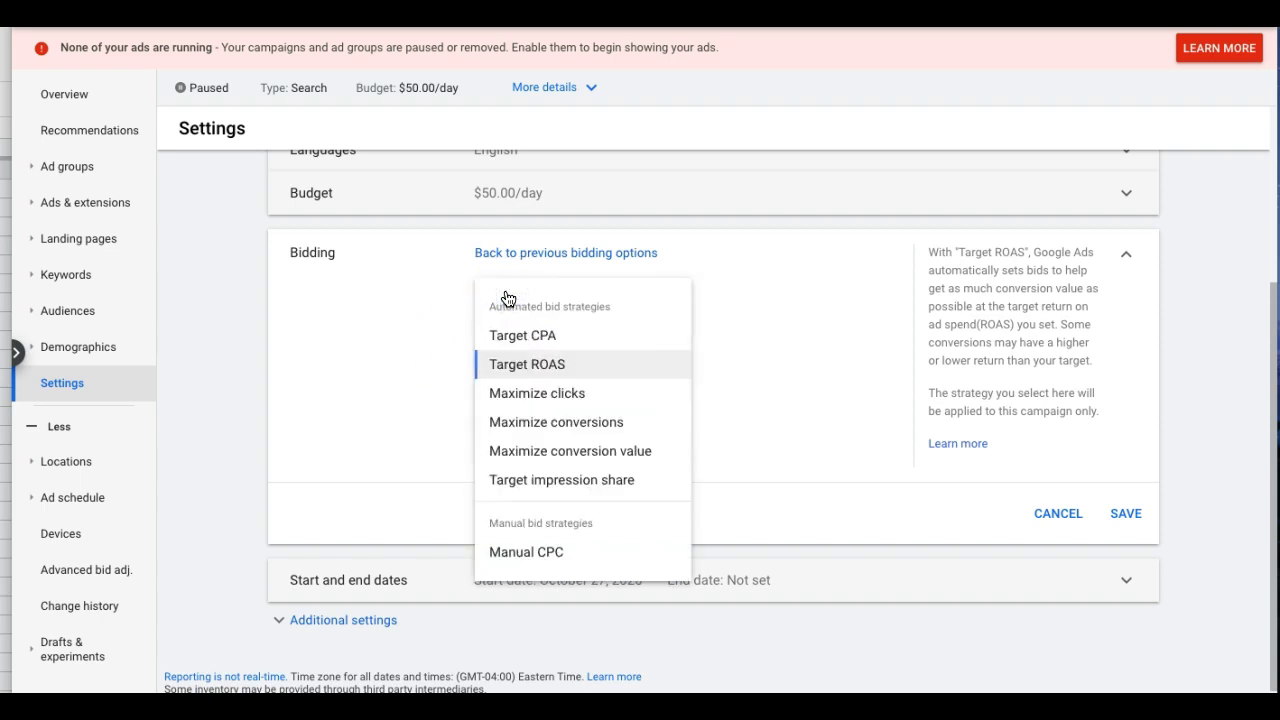
Step: Select Maximize clicks as the bid strategy, keeping the $40.74 maximum CPC bid limit
{"action": "left_click", "coordinate": [543, 393]}
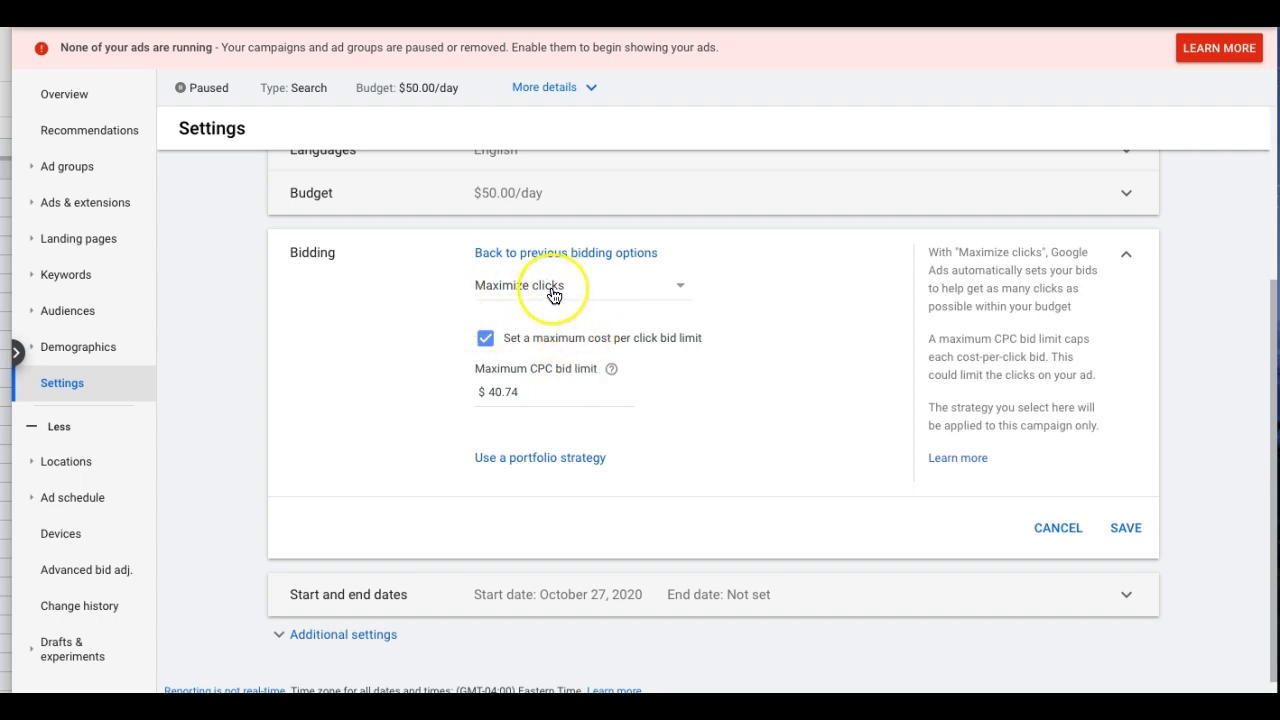
{"action": "left_click", "coordinate": [505, 292]}
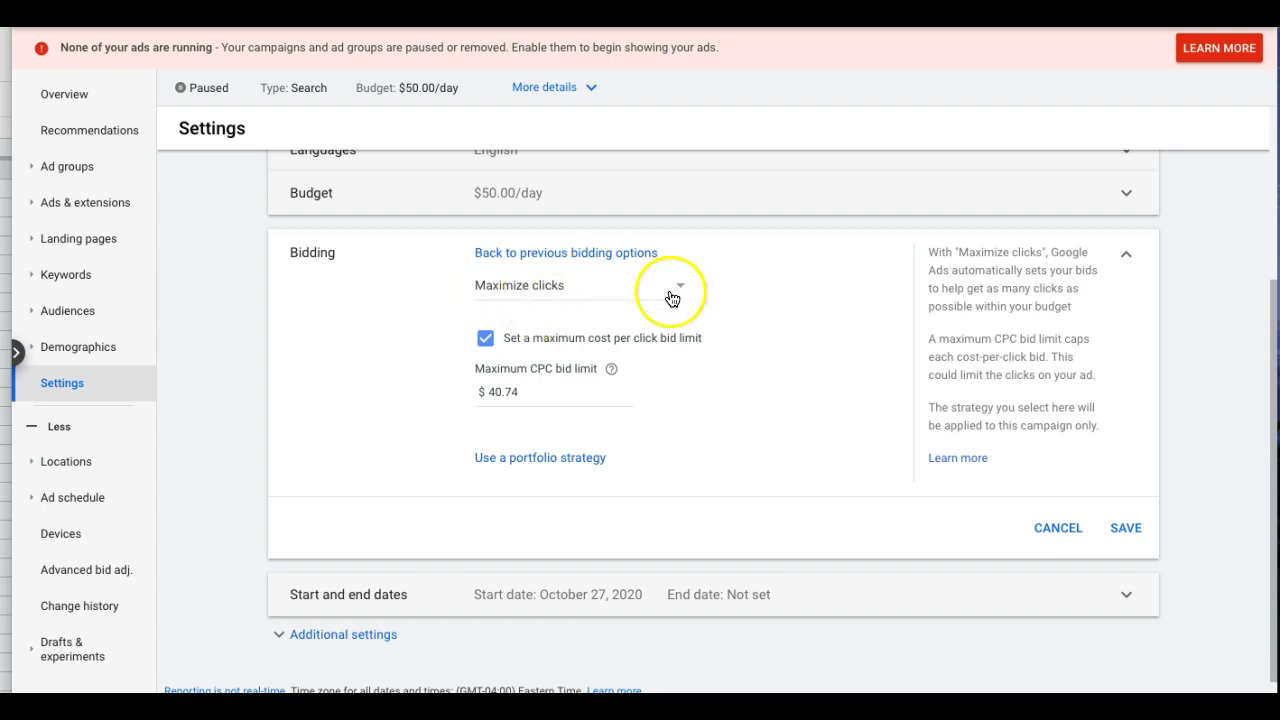
{"action": "left_click", "coordinate": [546, 290]}
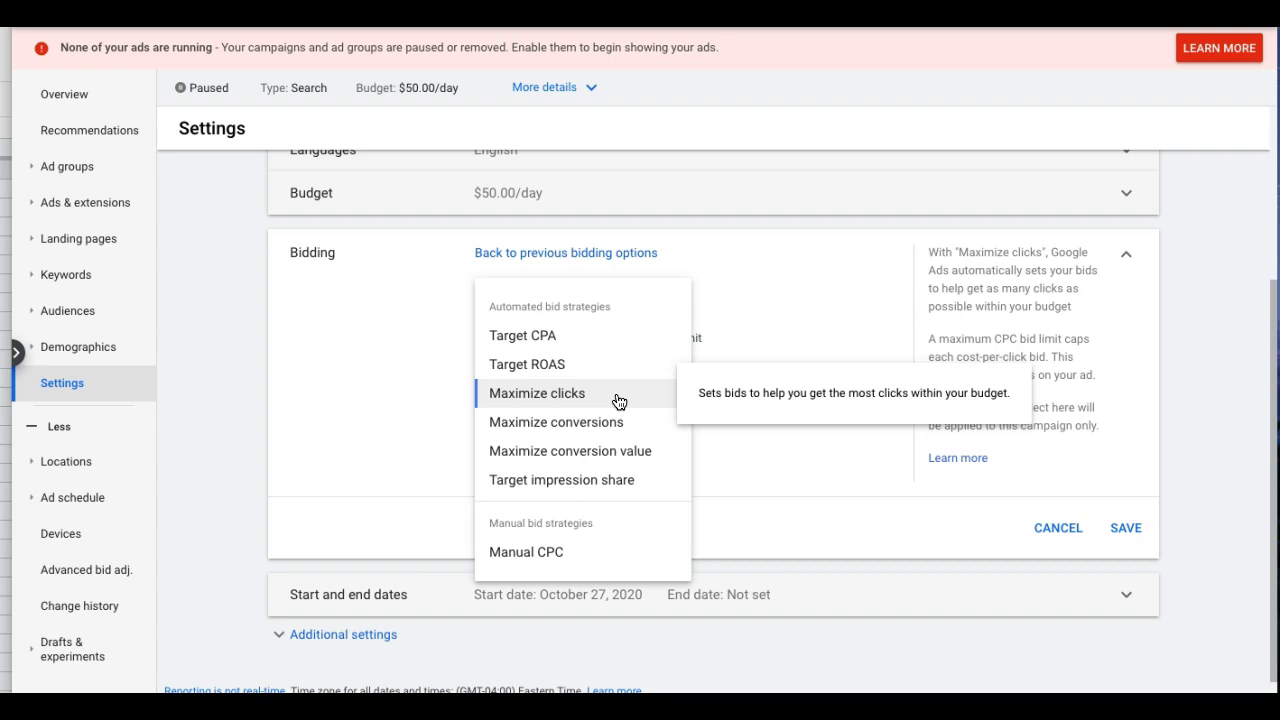
{"action": "left_click", "coordinate": [414, 384]}
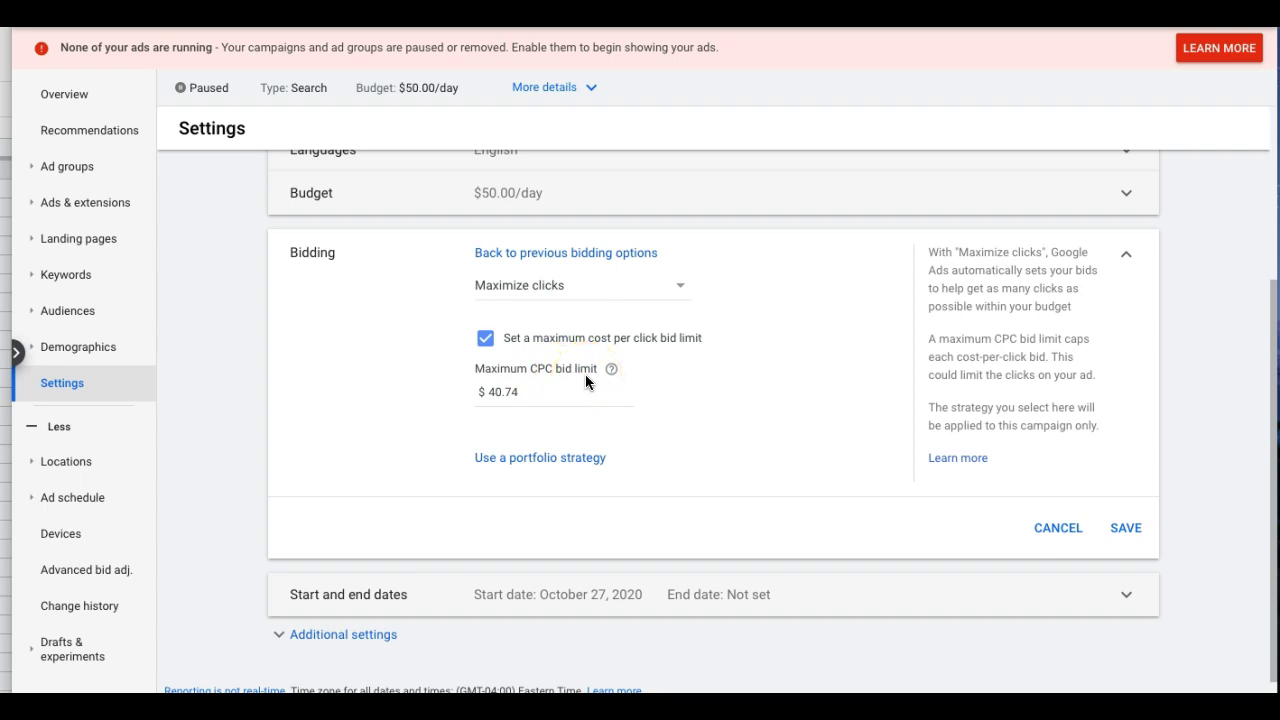
{"action": "left_click", "coordinate": [510, 393]}
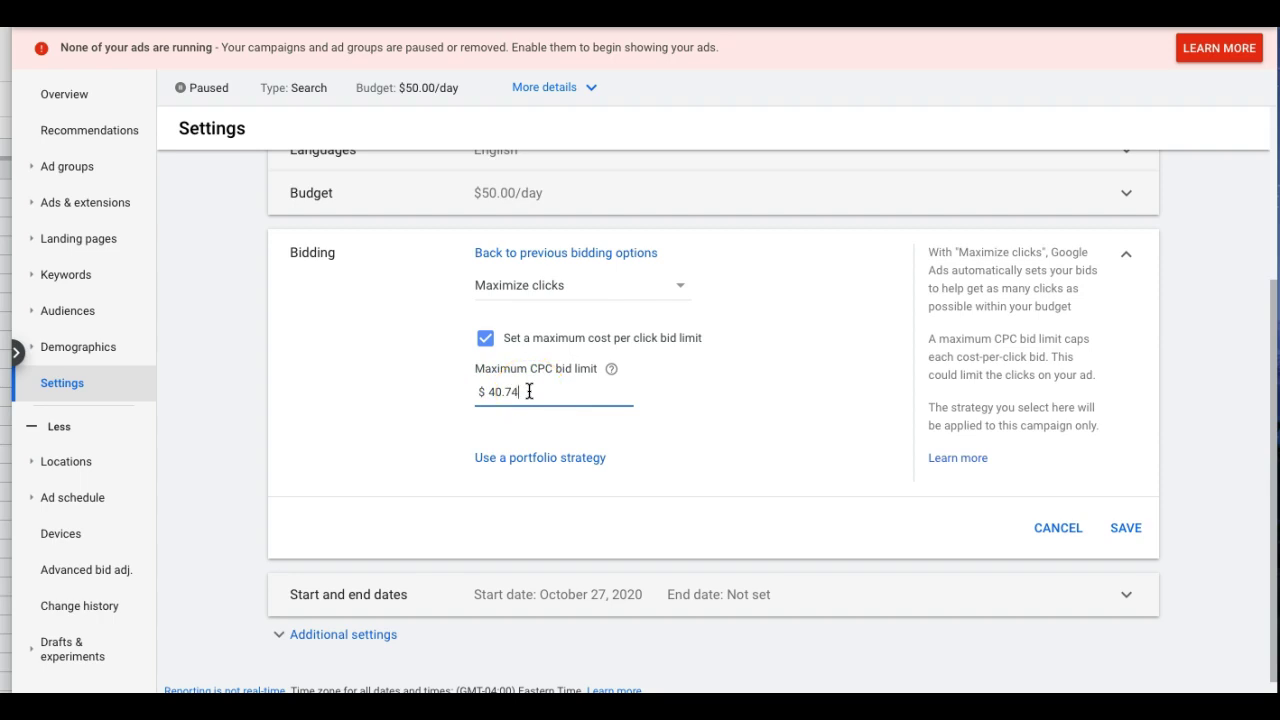
{"action": "left_click", "coordinate": [524, 391]}
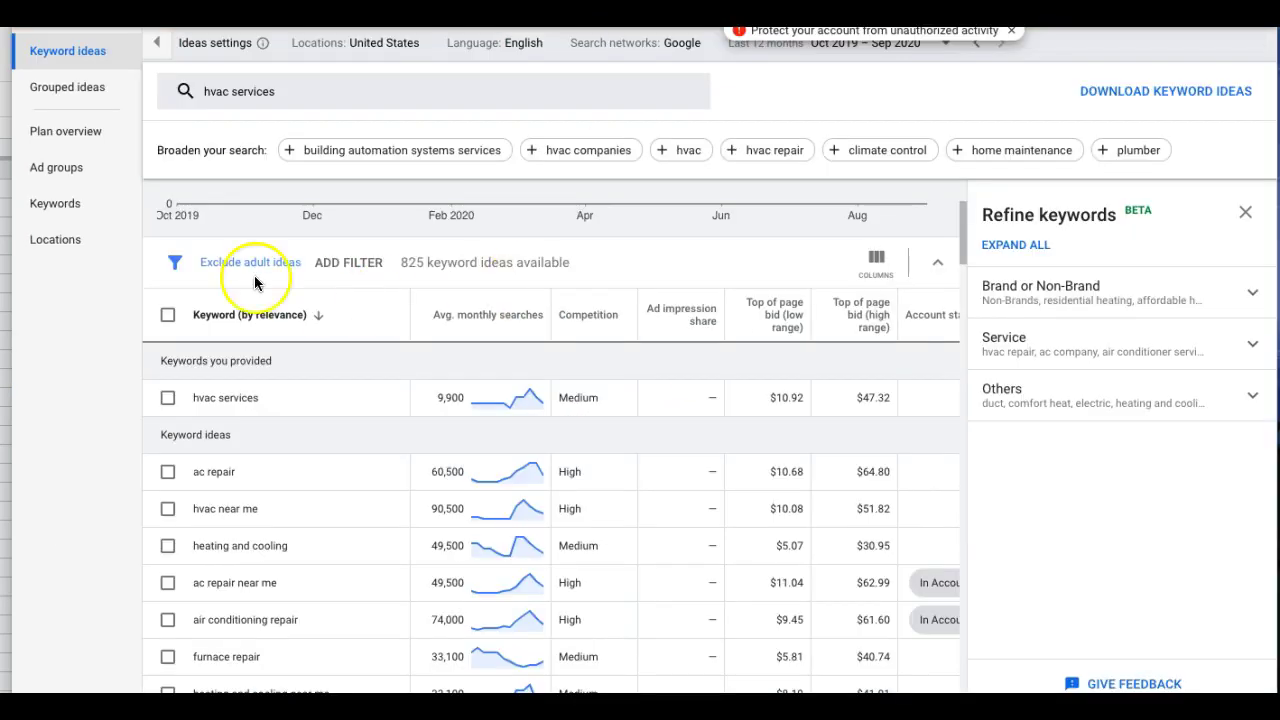
Step: Scroll the 'hvac services' keyword ideas table, comparing the Top of page bid columns
{"action": "scroll", "coordinate": [350, 285], "scroll_direction": "up", "scroll_amount": 3}
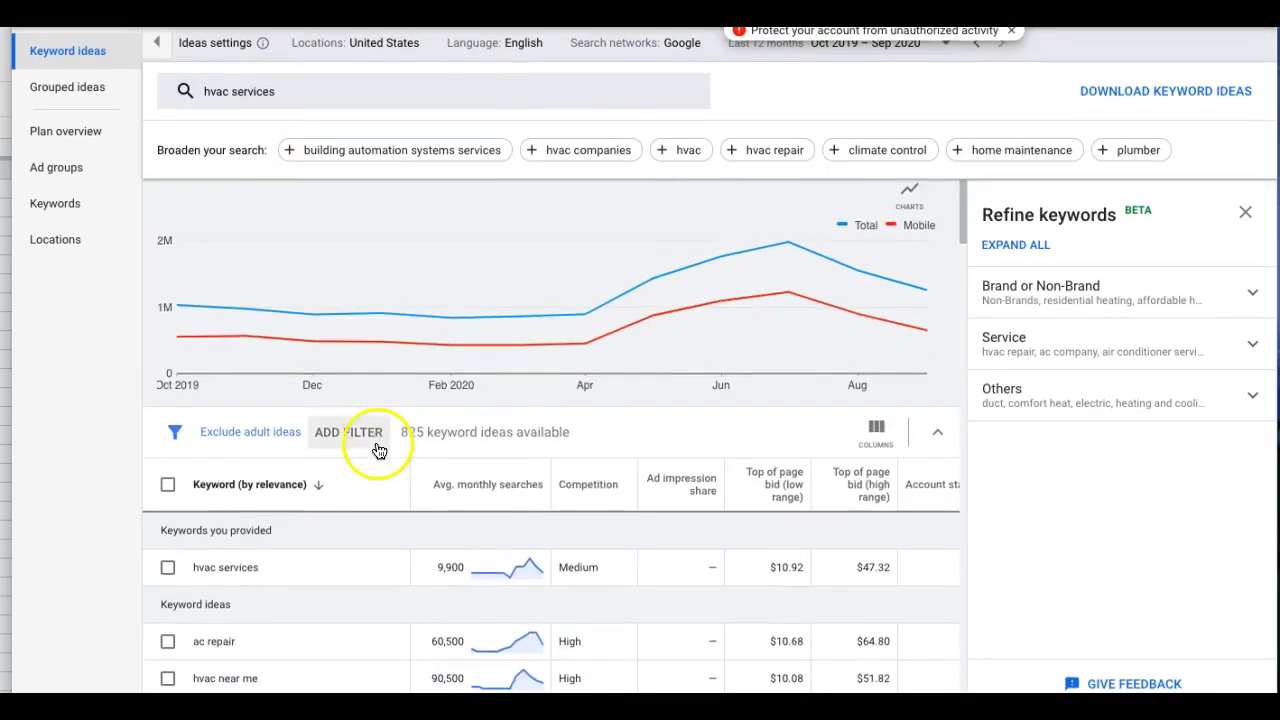
{"action": "scroll", "coordinate": [371, 451], "scroll_direction": "down", "scroll_amount": 2}
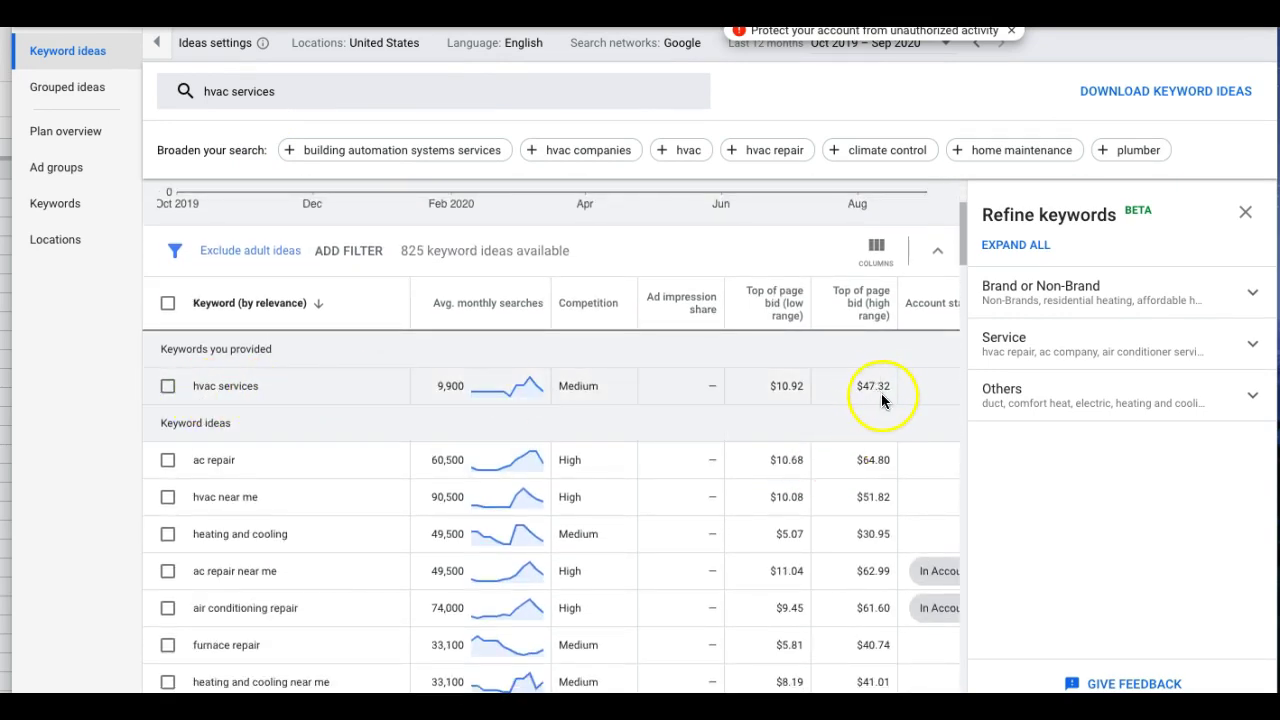
{"action": "mouse_move", "coordinate": [873, 300]}
{"action": "scroll", "coordinate": [812, 410], "scroll_direction": "down", "scroll_amount": 1}
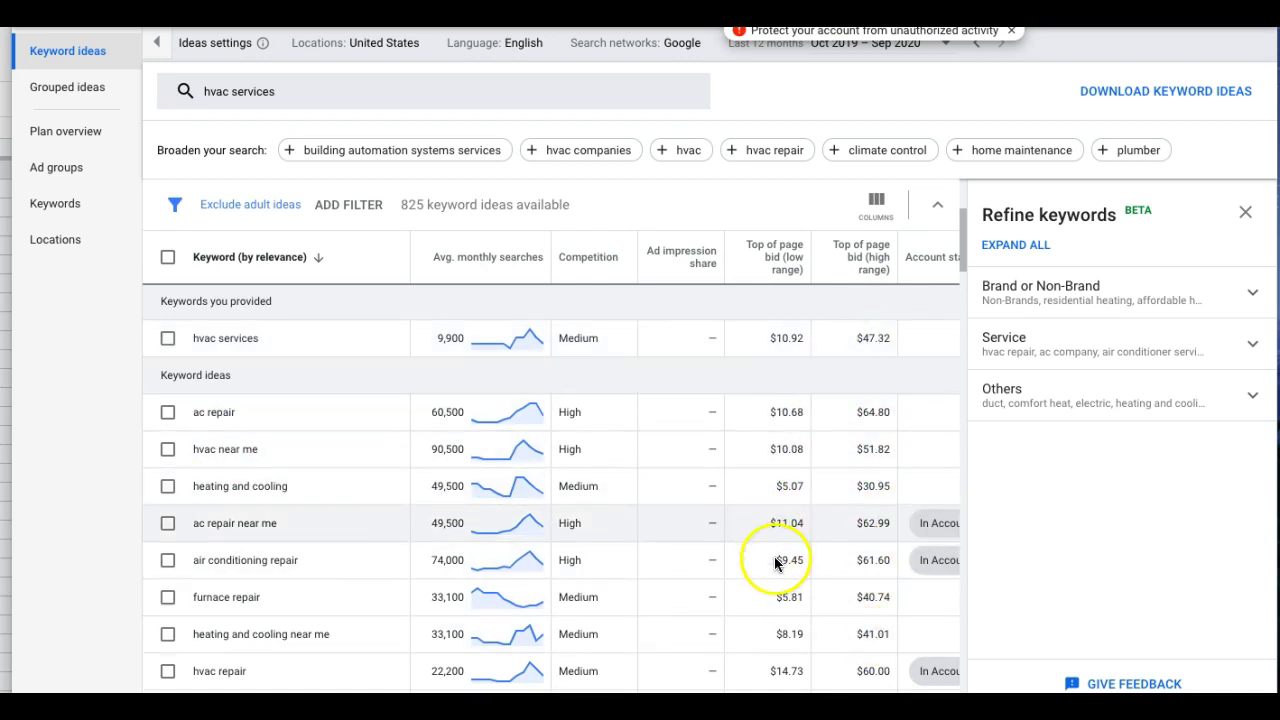
{"action": "scroll", "coordinate": [777, 561], "scroll_direction": "down", "scroll_amount": 3}
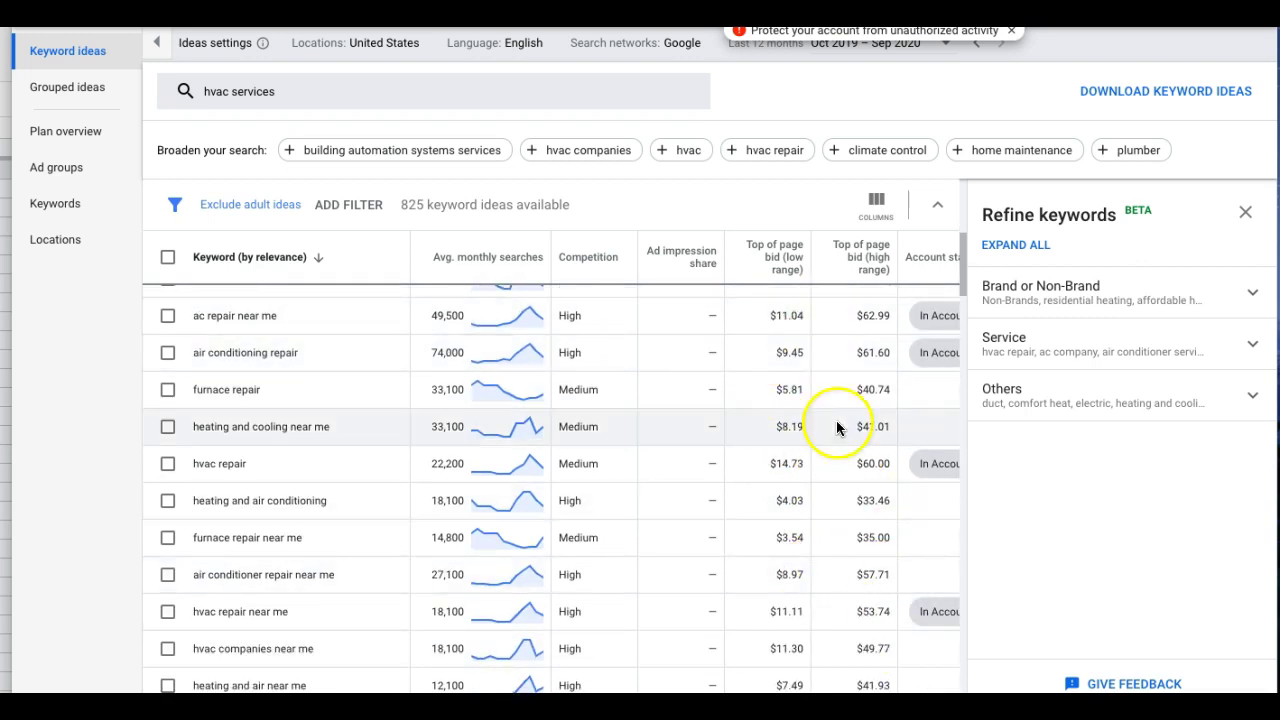
{"action": "scroll", "coordinate": [815, 501], "scroll_direction": "up", "scroll_amount": 5}
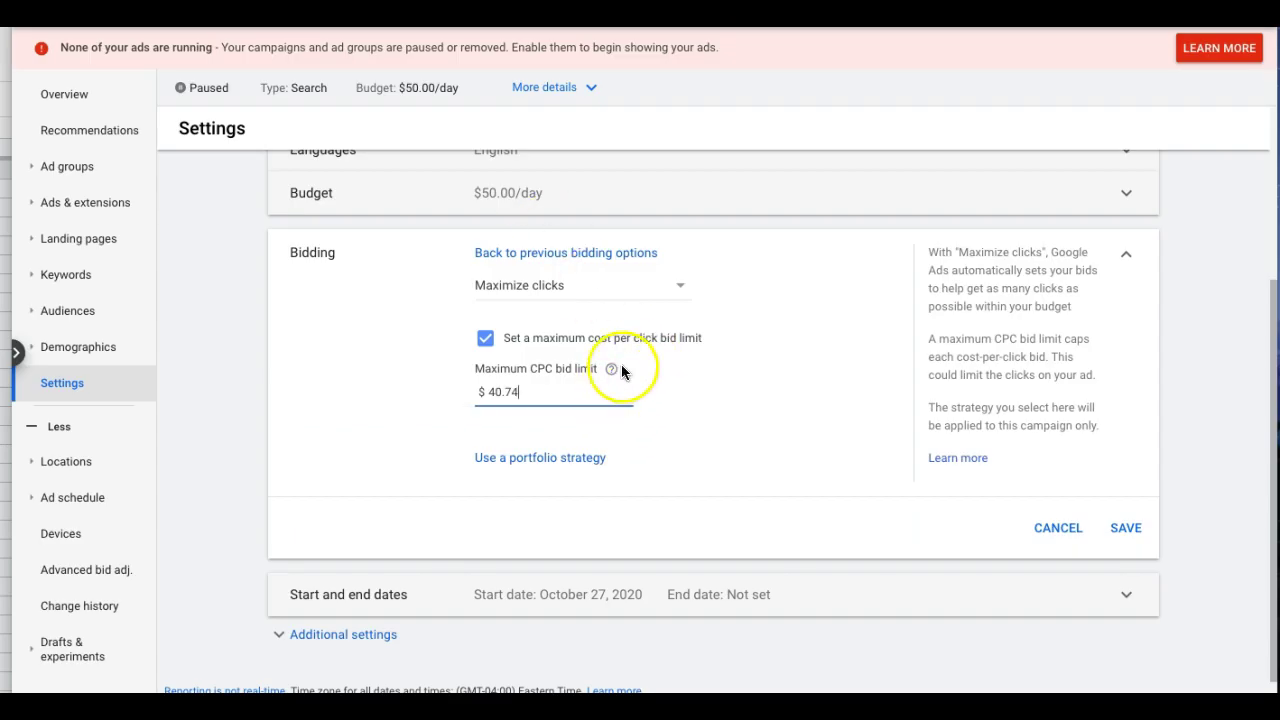
Step: Check the $40.74 maximum CPC limit and bring up the bid strategy list
{"action": "left_click", "coordinate": [525, 394]}
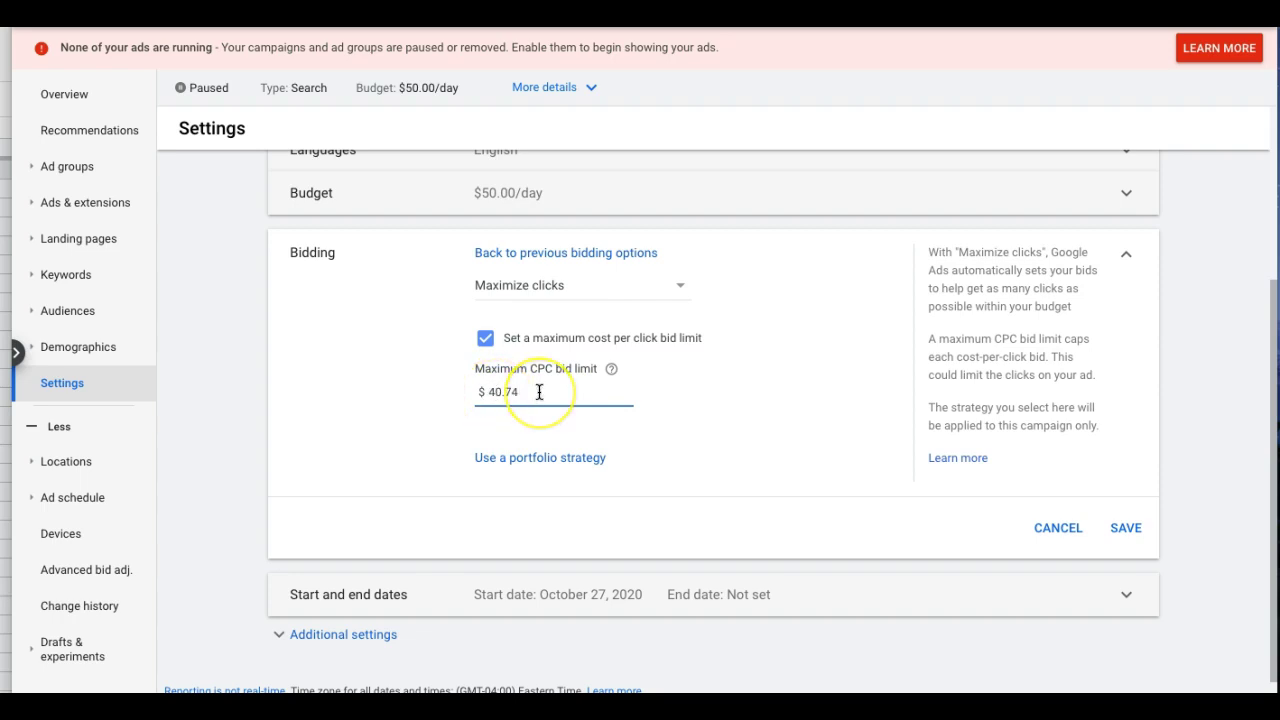
{"action": "left_click", "coordinate": [543, 287]}
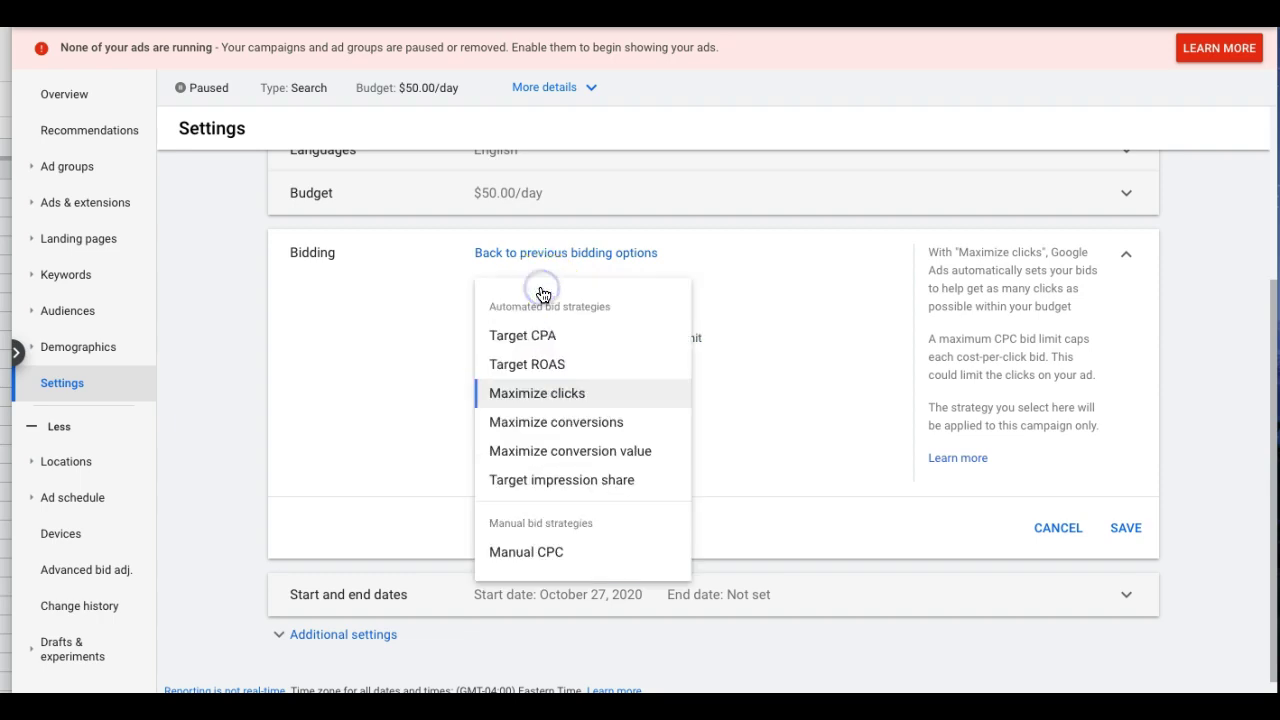
Step: Try Maximize conversions as the bid strategy, then switch to Target impression share
{"action": "left_click", "coordinate": [585, 427]}
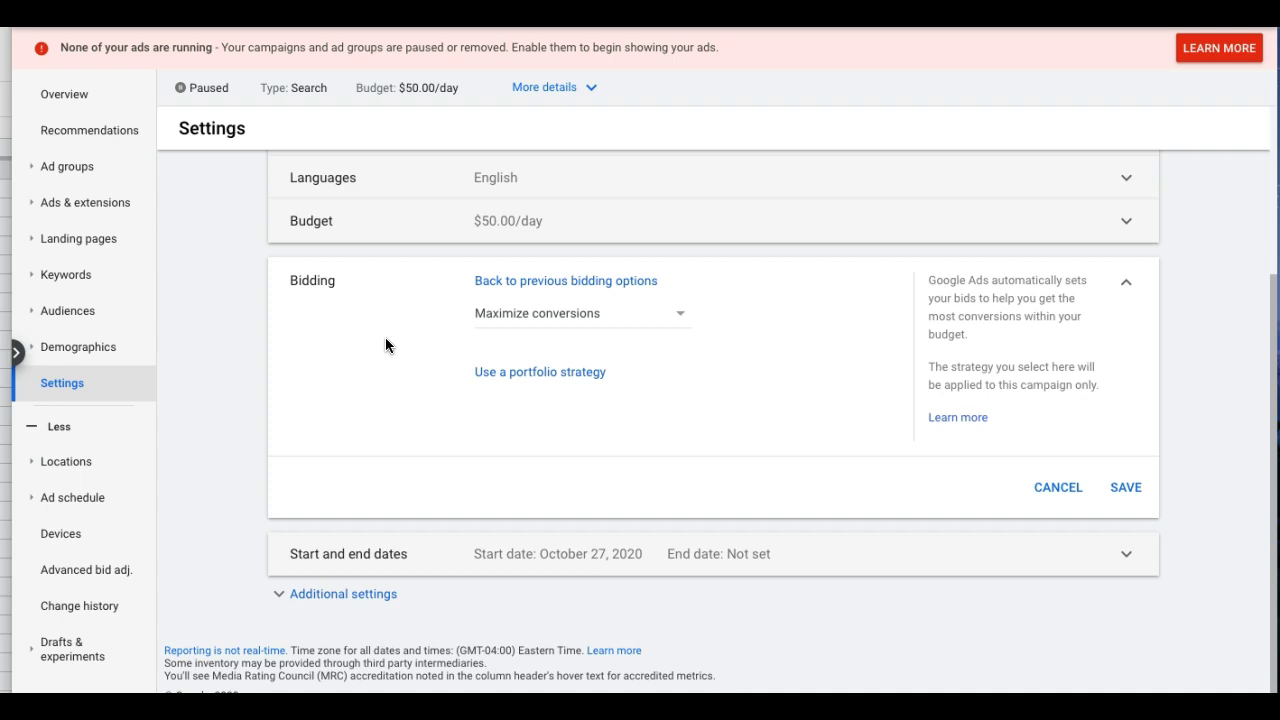
{"action": "left_click", "coordinate": [565, 320]}
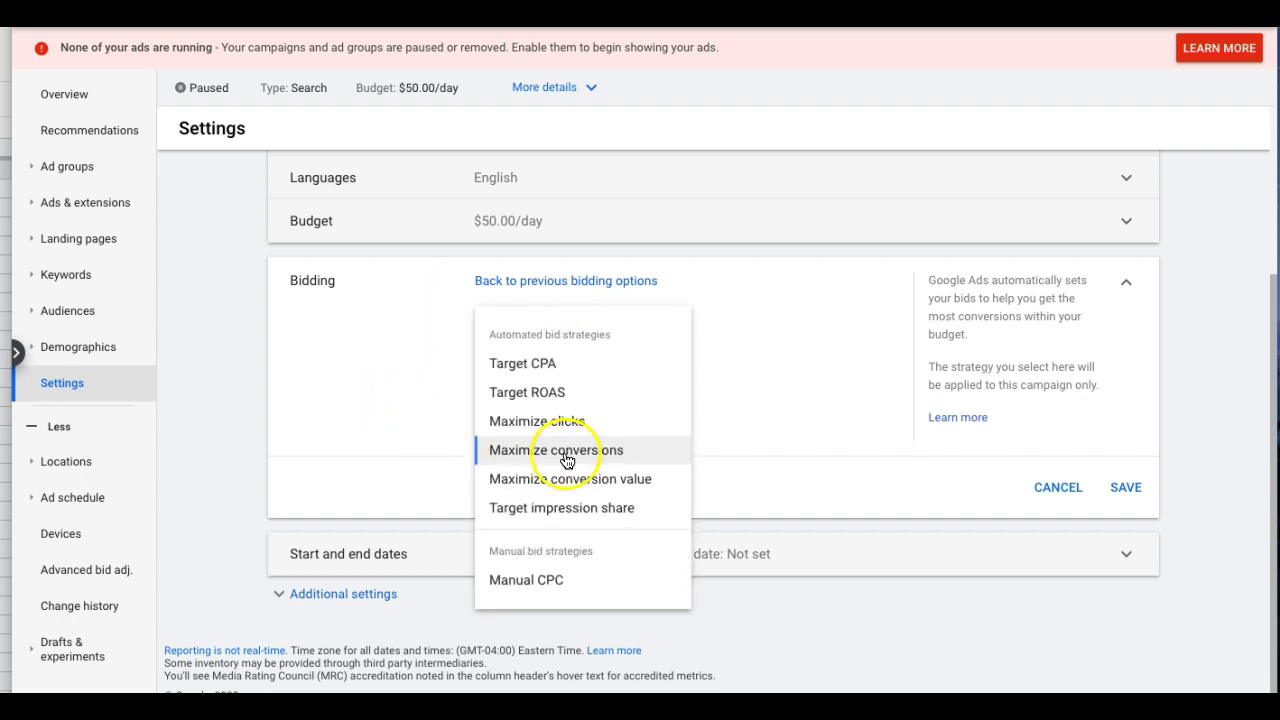
{"action": "mouse_move", "coordinate": [518, 455]}
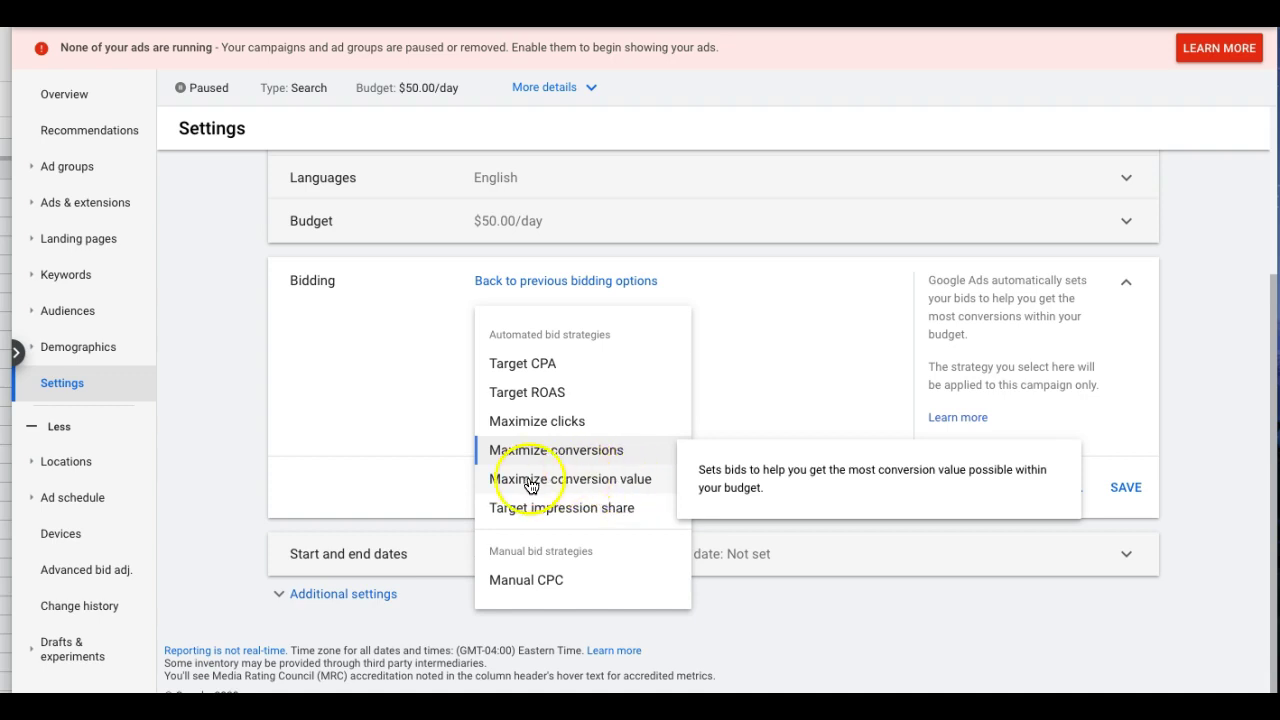
{"action": "left_click", "coordinate": [592, 518]}
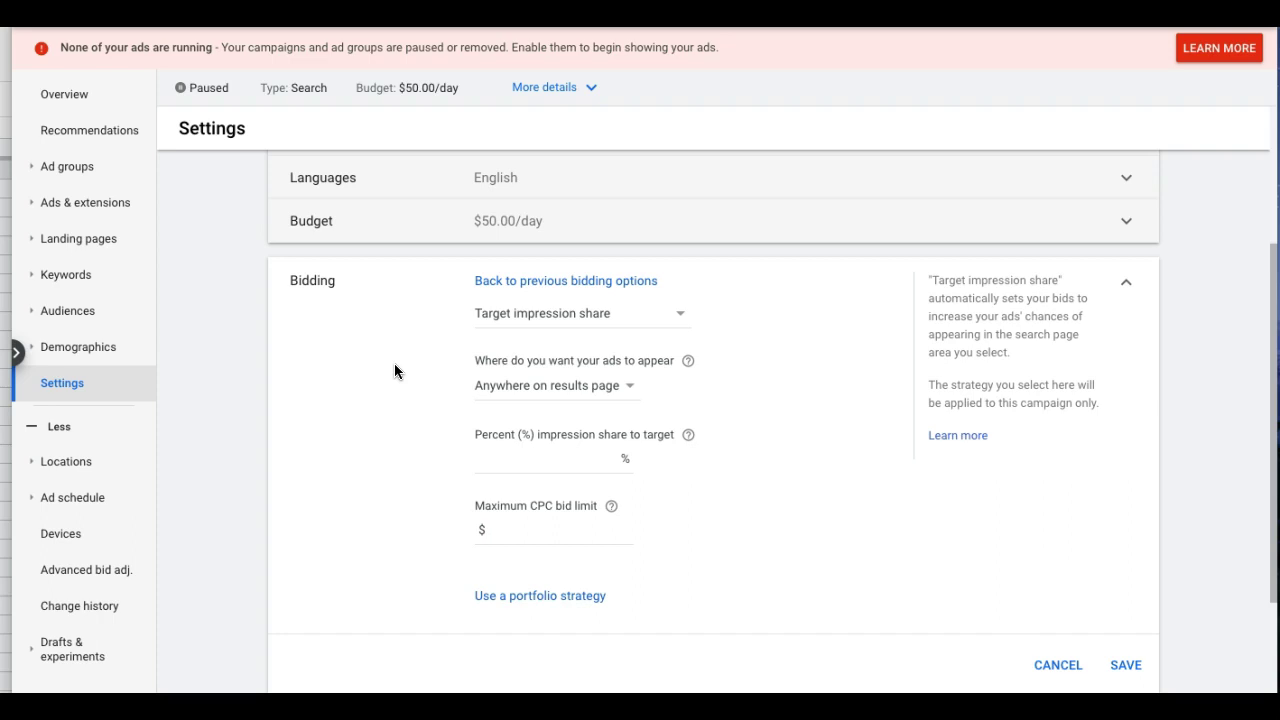
Step: Set the Target impression share ad location to Top of results page
{"action": "left_click", "coordinate": [627, 387]}
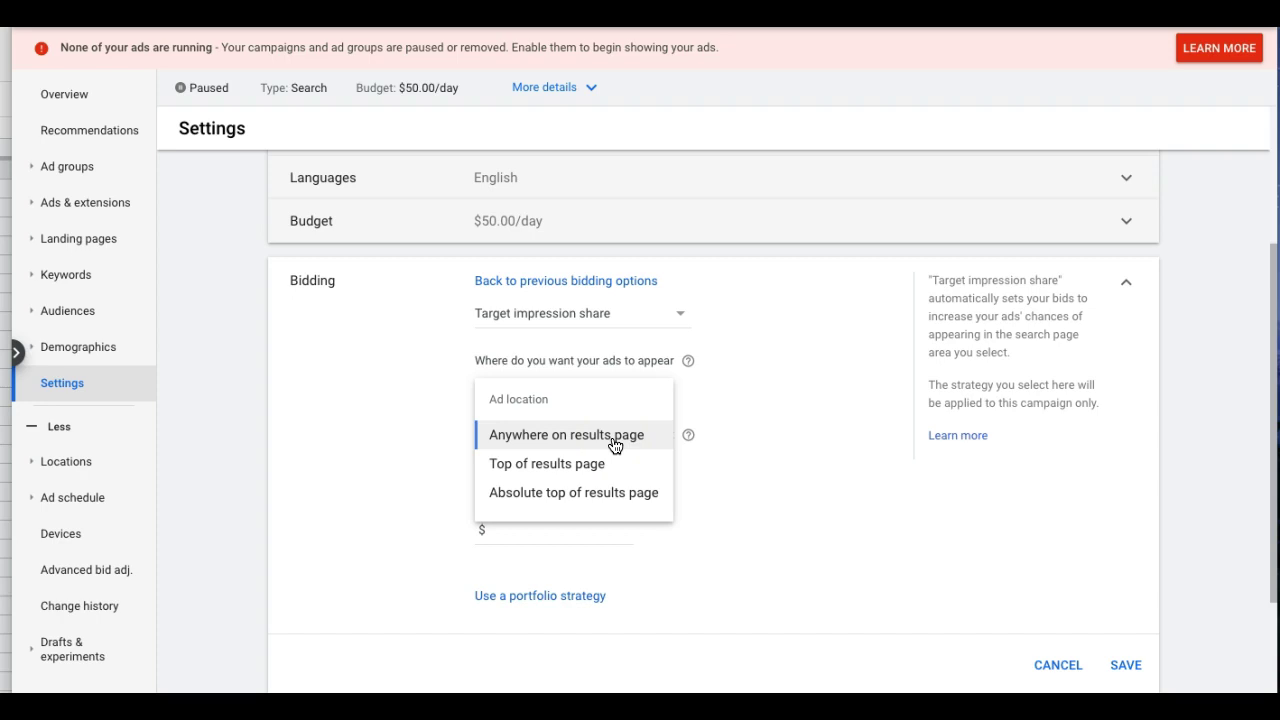
{"action": "left_click", "coordinate": [570, 463]}
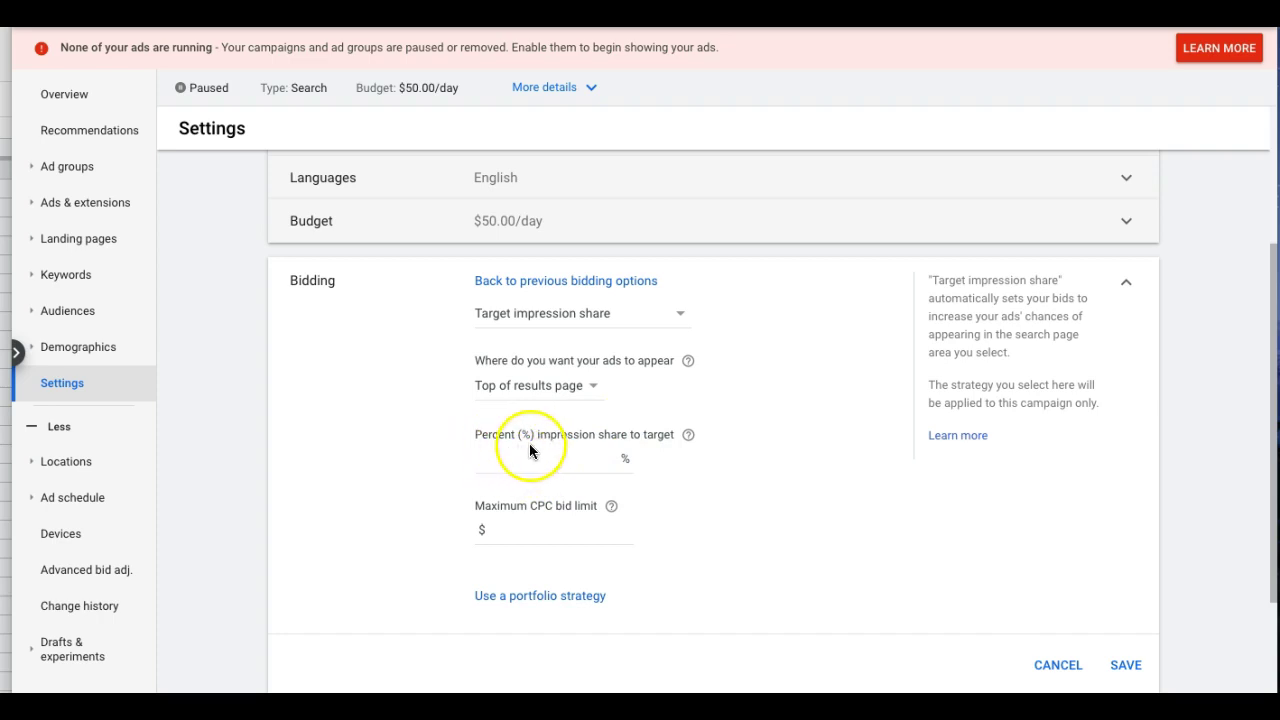
Step: Enter 93% as the target impression share and move to the maximum CPC bid limit
{"action": "left_click", "coordinate": [562, 458]}
{"action": "type", "text": "93"}
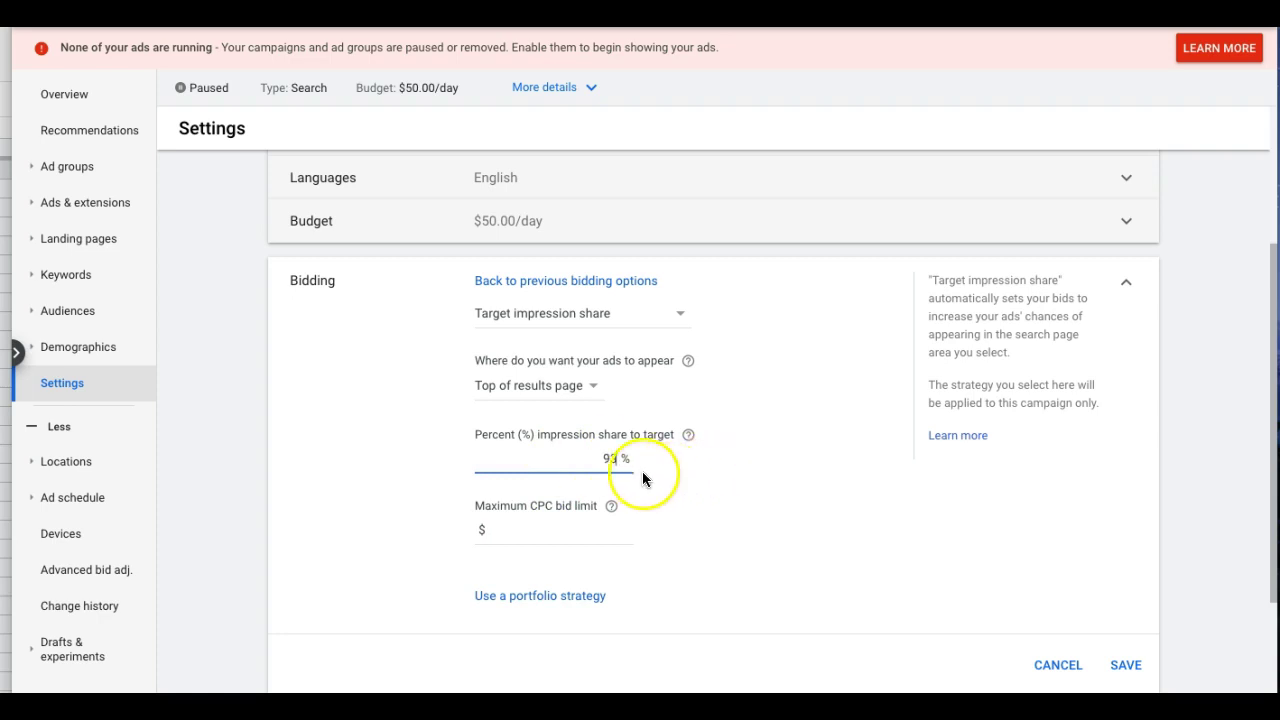
{"action": "left_click", "coordinate": [513, 532]}
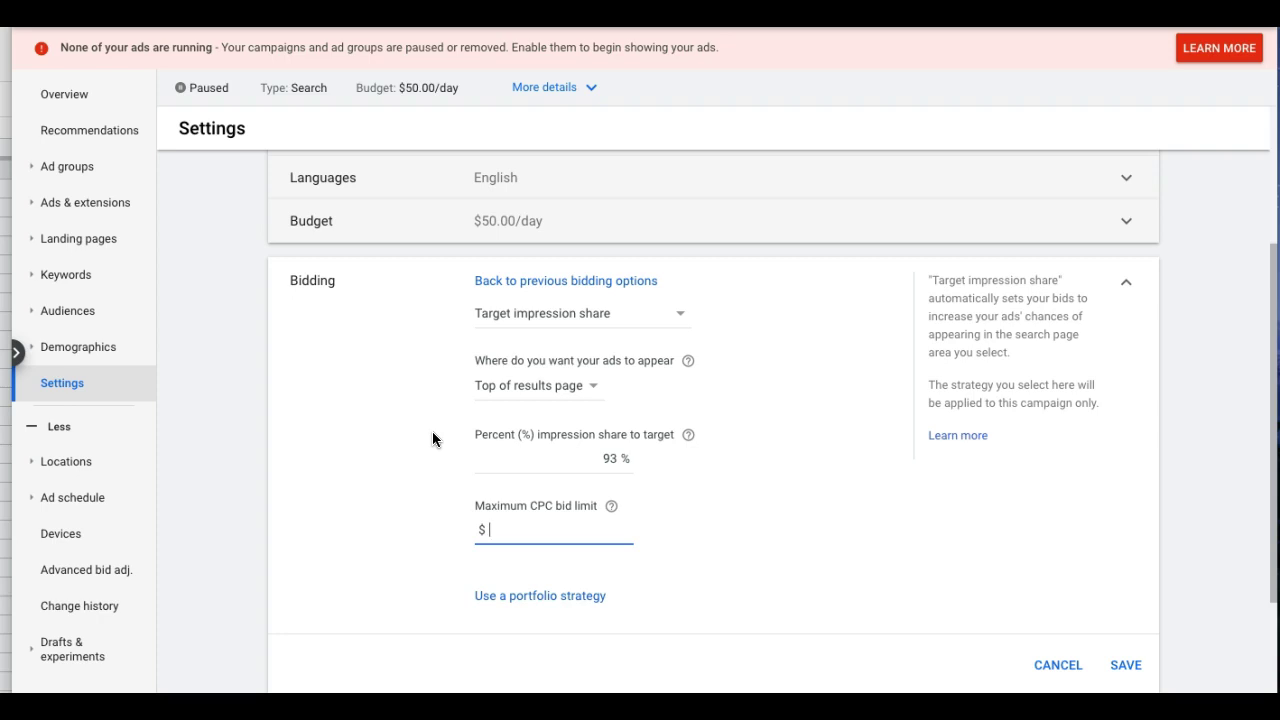
Step: Switch the bid strategy to Manual CPC and bring up the Enhanced CPC explanation
{"action": "left_click", "coordinate": [580, 316]}
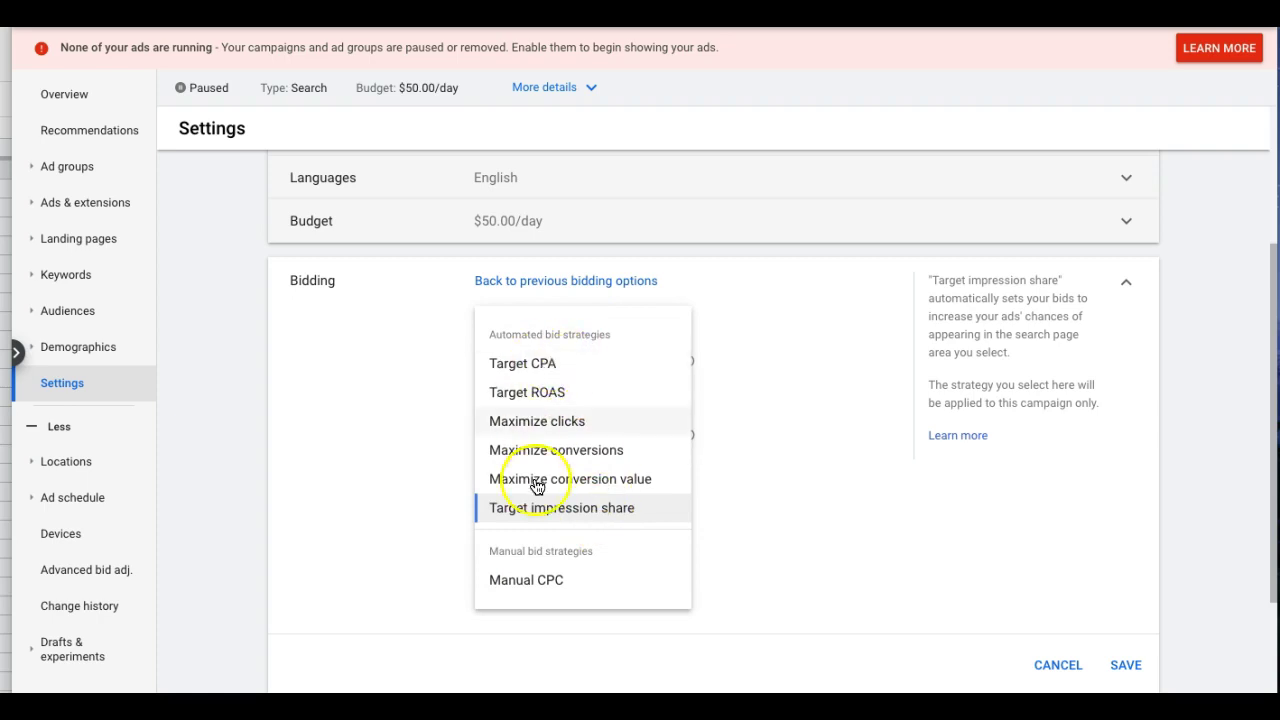
{"action": "left_click", "coordinate": [548, 590]}
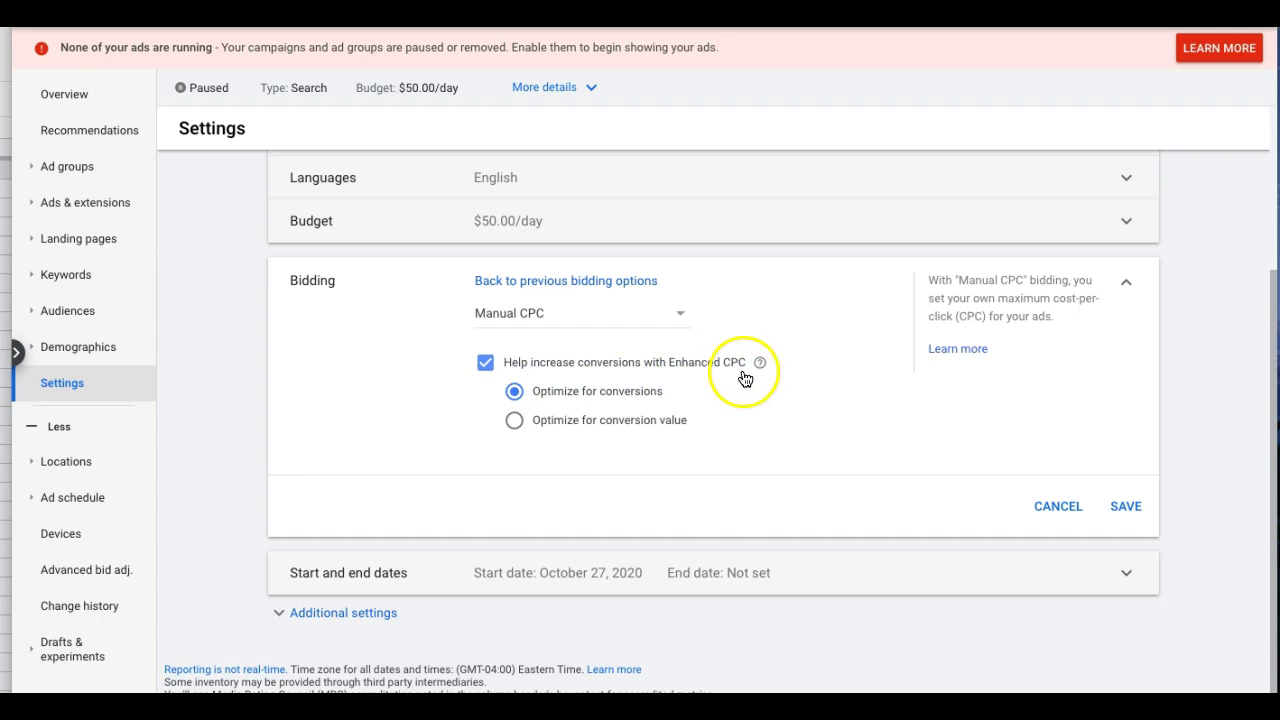
{"action": "mouse_move", "coordinate": [761, 368]}
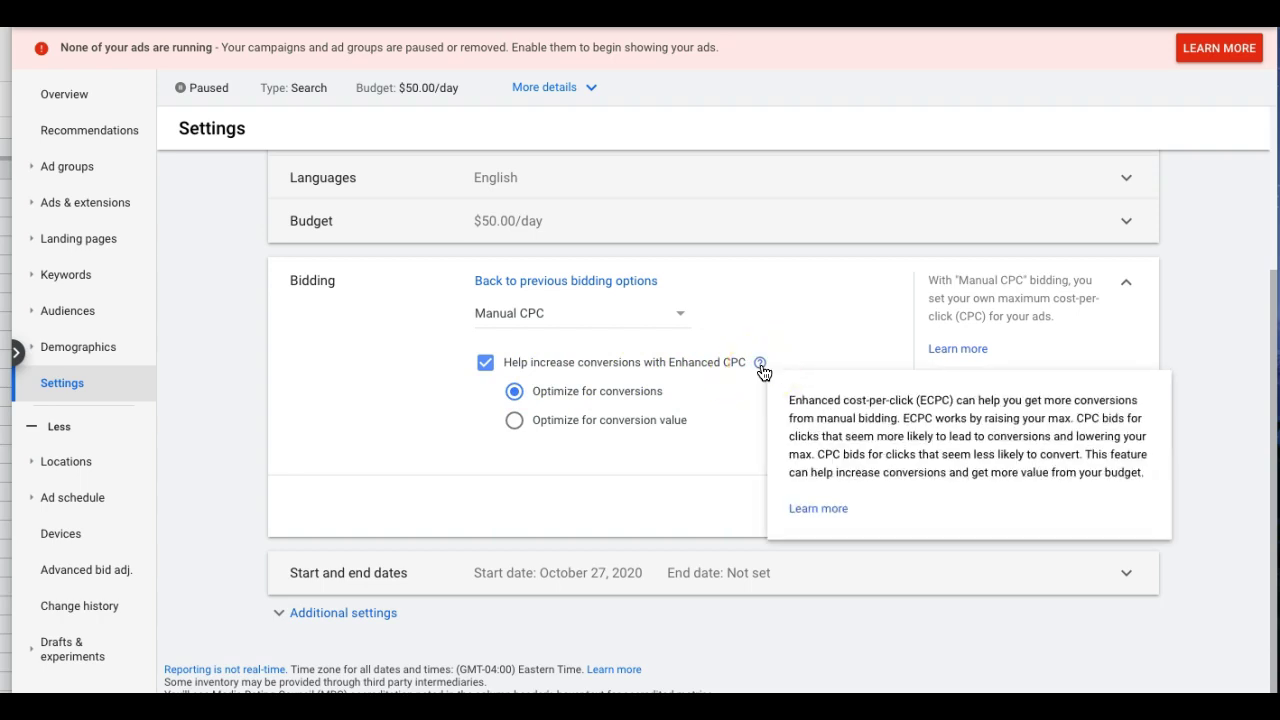